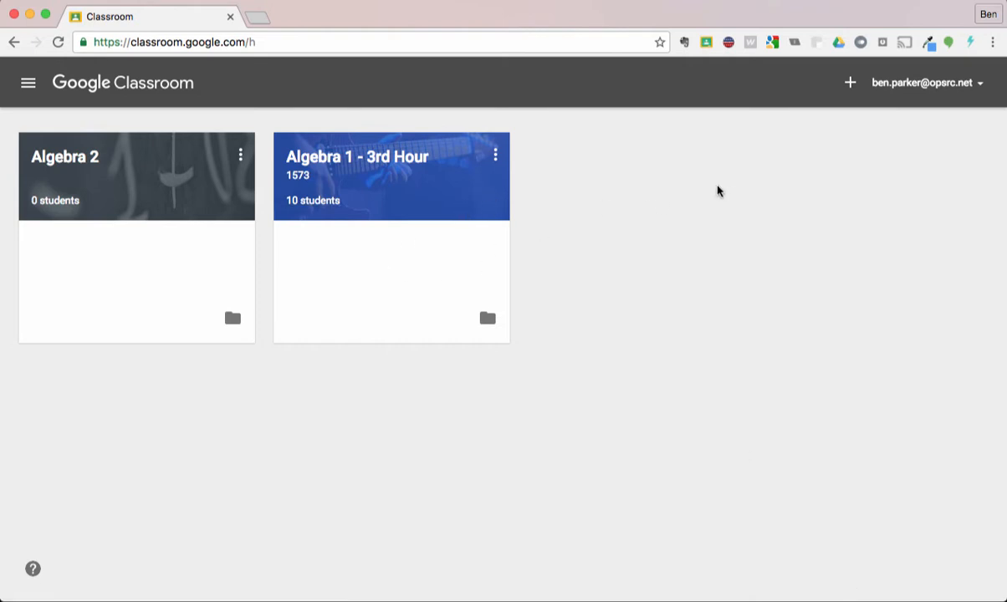
Step: Open the Algebra 1 - 3rd Hour class and start a new assignment for it
left_click(394, 161)
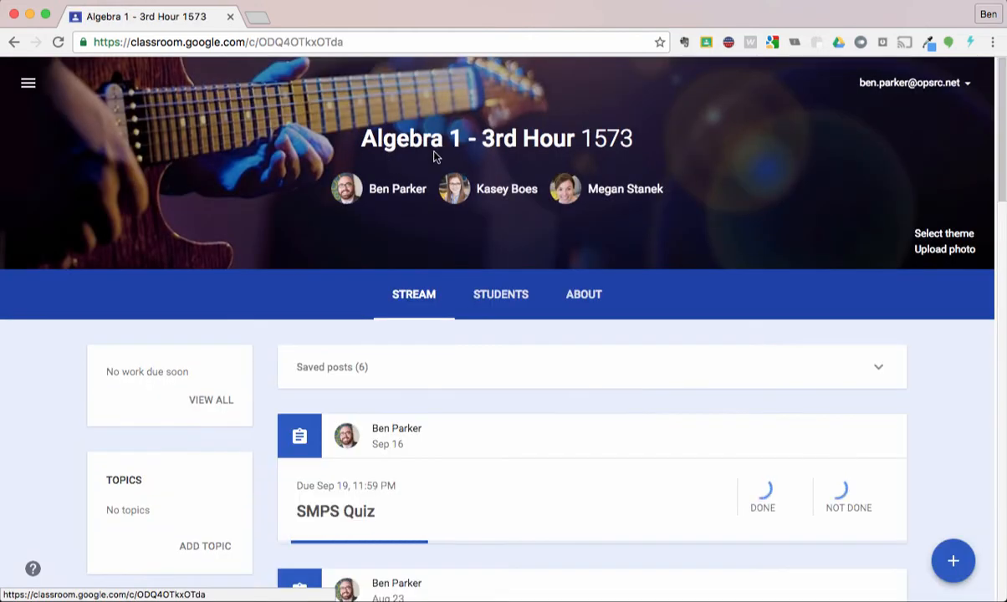
scroll(600, 351, "down", 1)
scroll(600, 351, "down", 2)
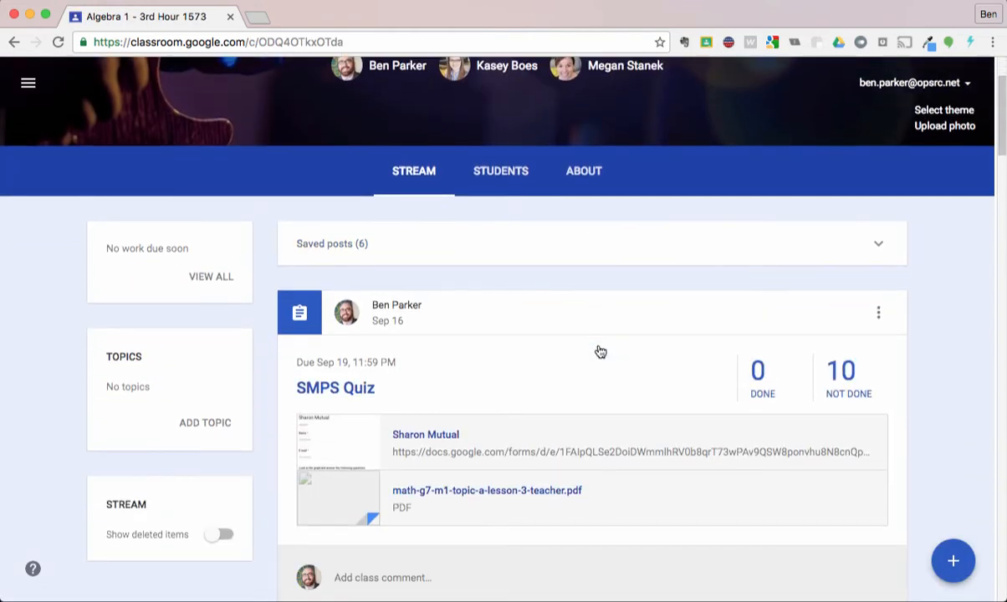
scroll(600, 352, "down", 1)
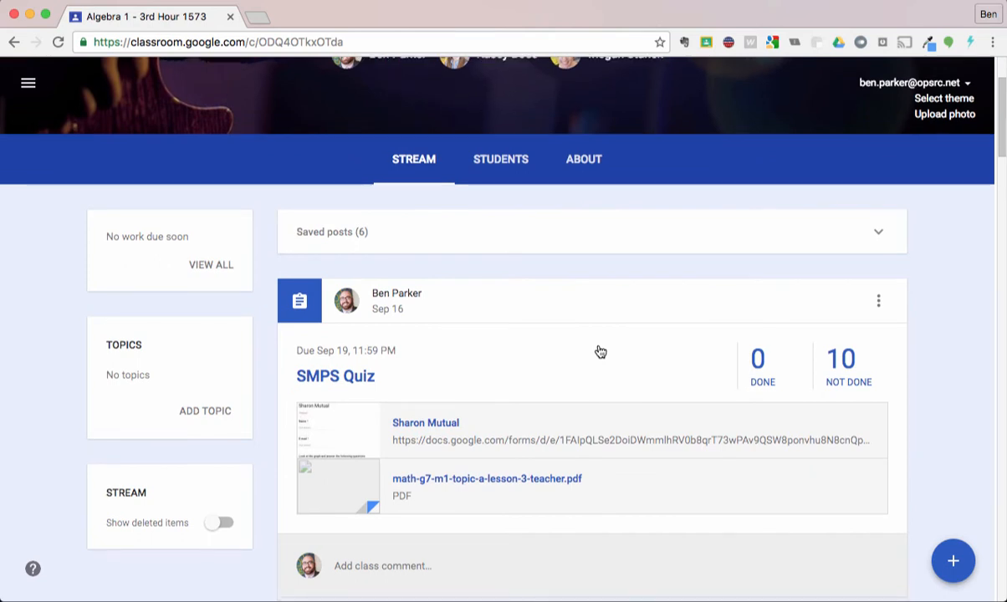
mouse_move(954, 562)
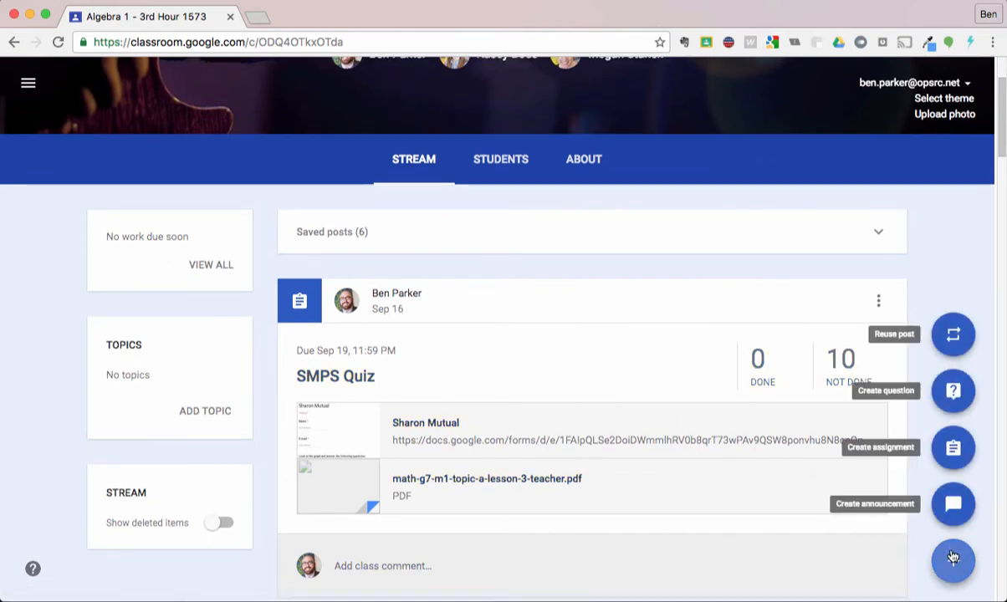
left_click(955, 448)
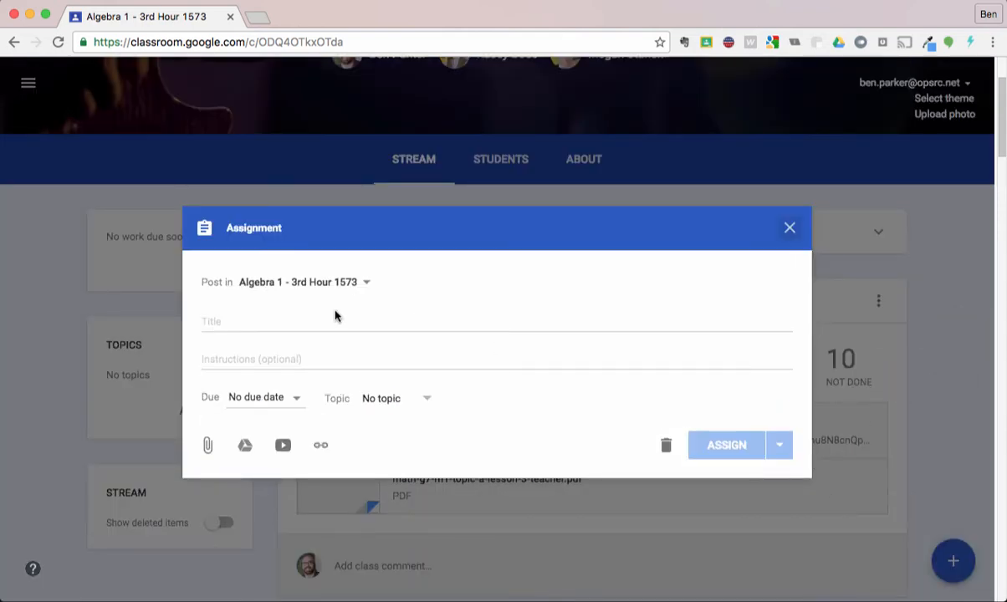
left_click(360, 286)
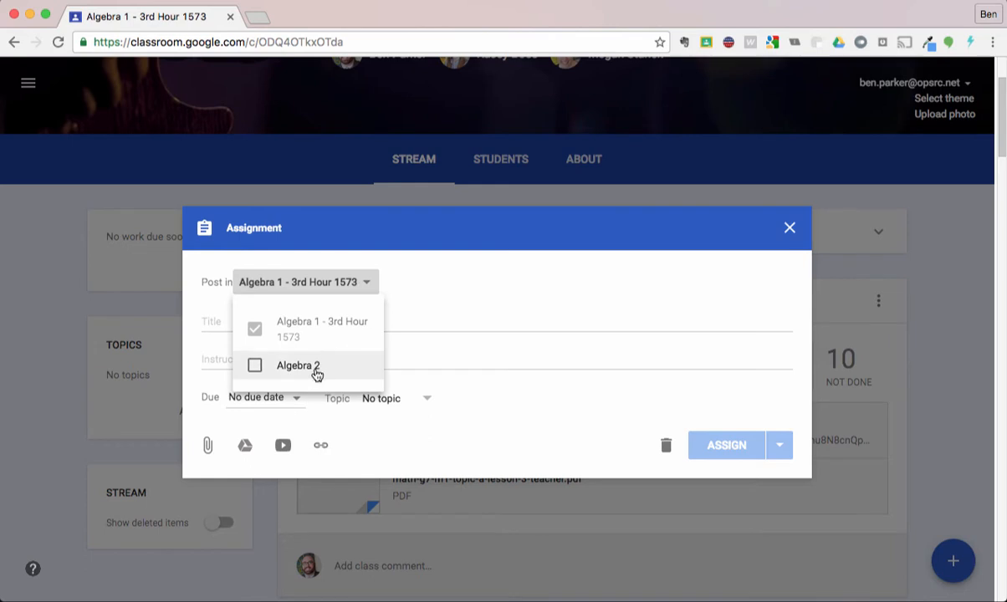
left_click(405, 319)
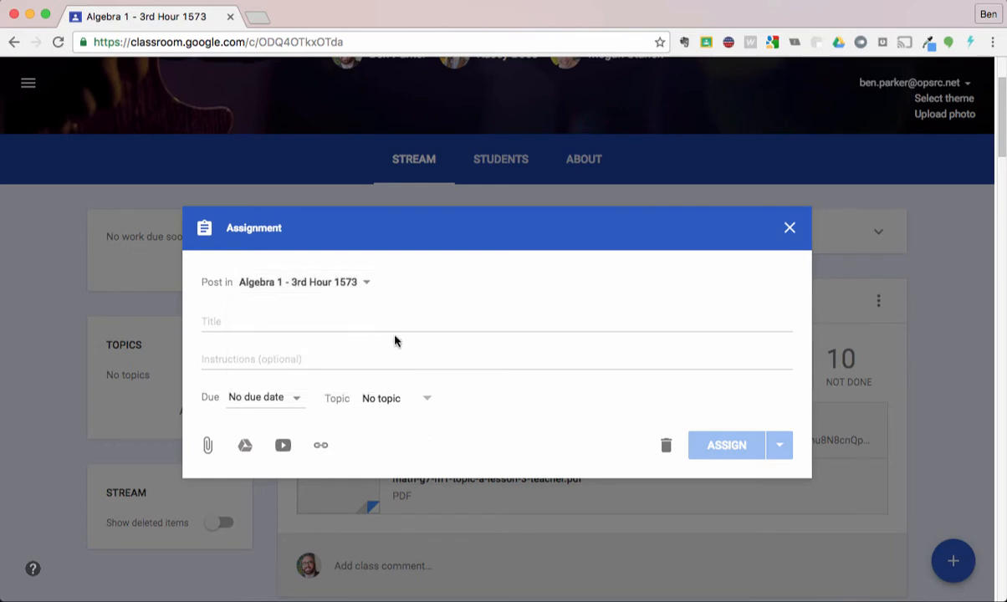
Step: Title the assignment "Test Assignment for PDF's"
left_click(284, 315)
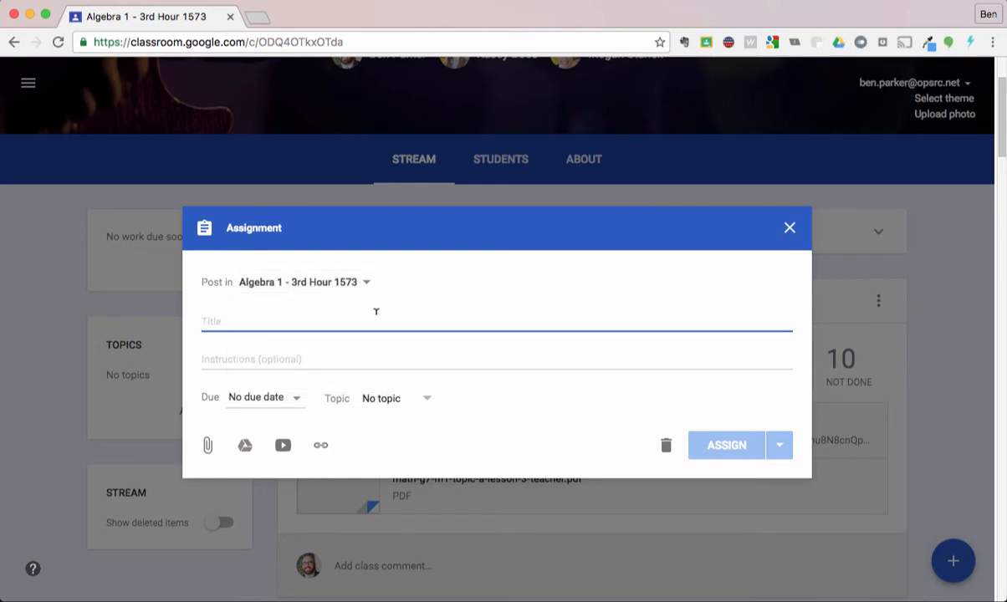
type("Test ASs")
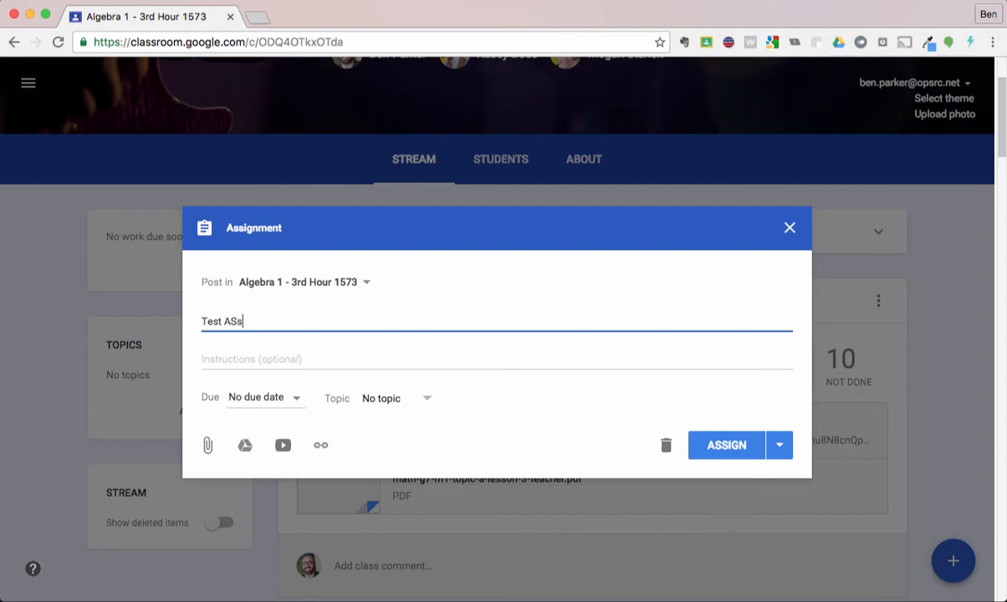
key("BackSpace")
key("BackSpace")
type("ssignment to")
key("BackSpace")
key("BackSpace")
type("for PDF's")
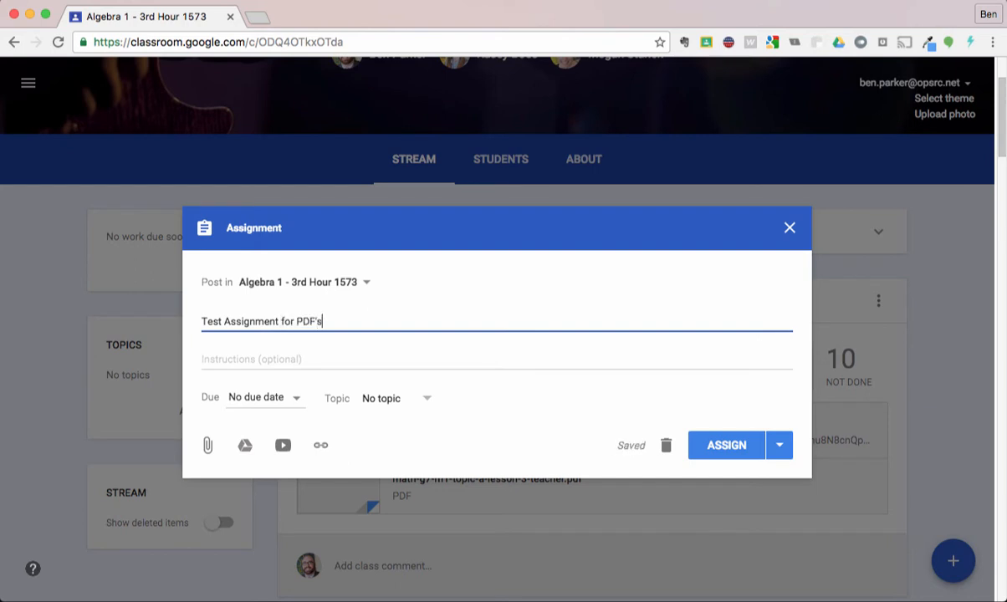
Step: Enter the assignment instructions "Fill out the PDF's and return it to me!"
left_click(314, 358)
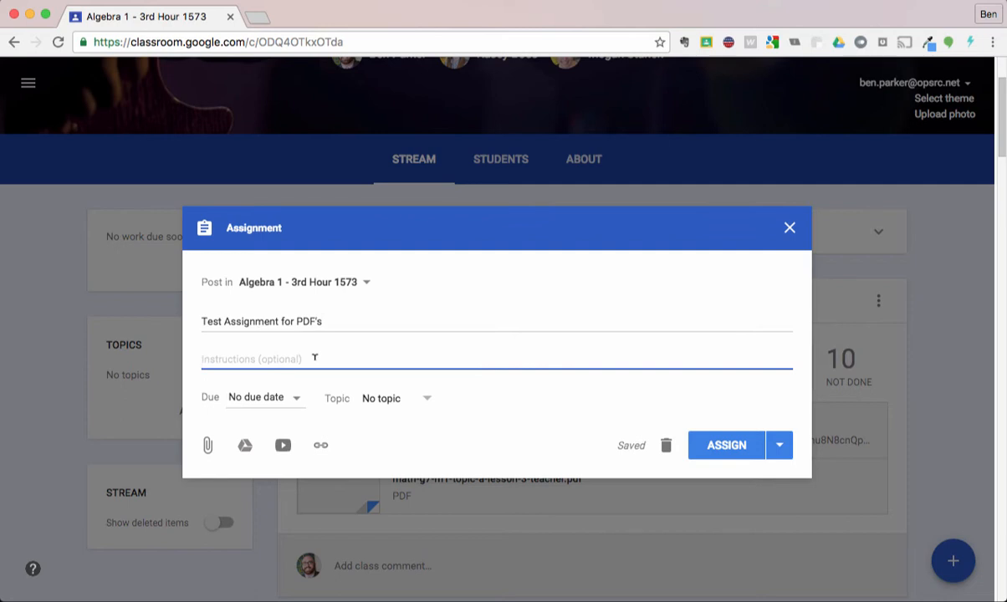
type("Fill out the ")
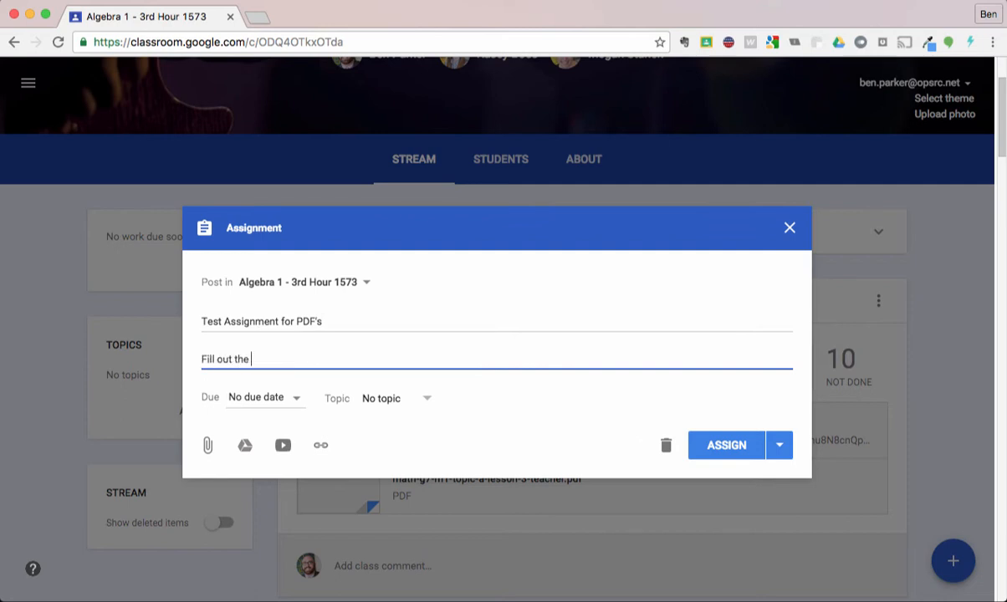
type("PDF's and return it to m")
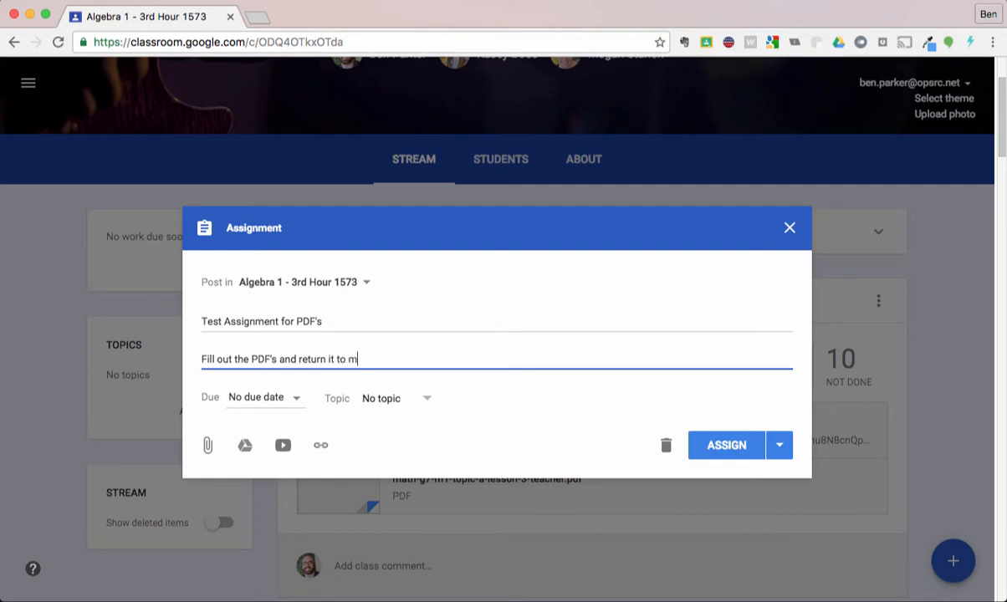
type("e!")
Step: Set the assignment's due date to October 17, 2016 at 11:59 PM
left_click(285, 395)
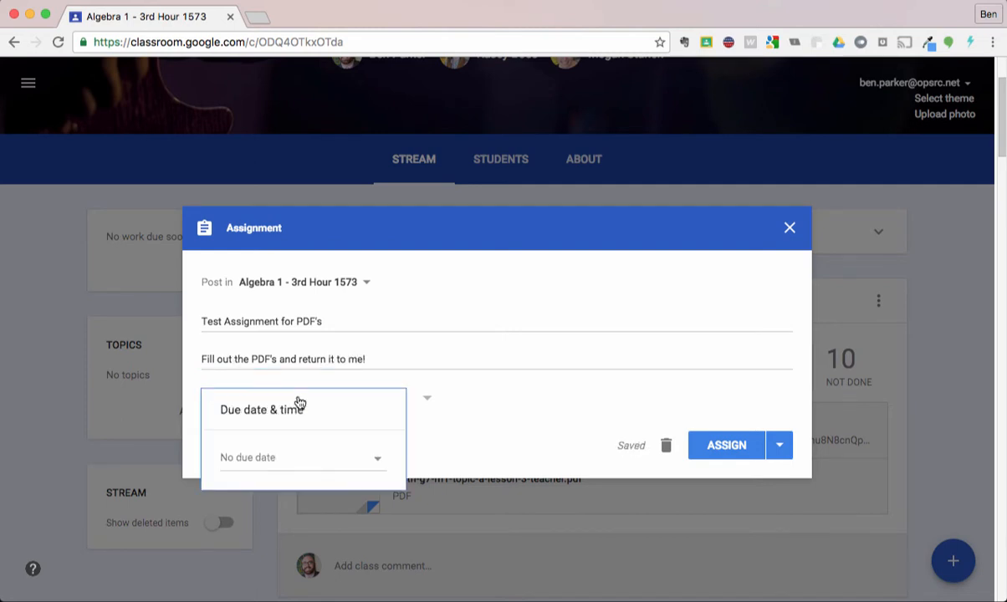
left_click(288, 457)
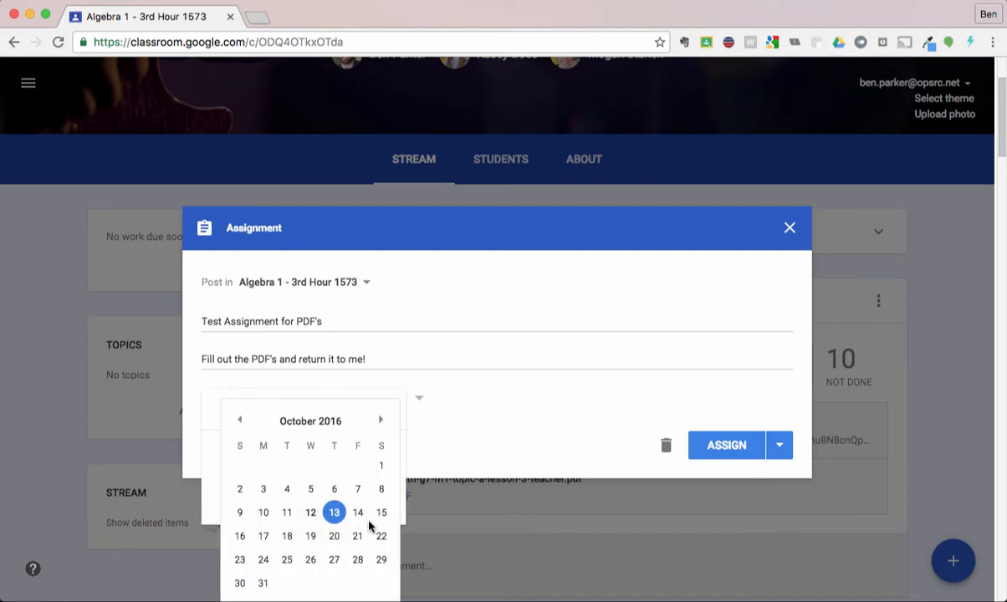
left_click(263, 536)
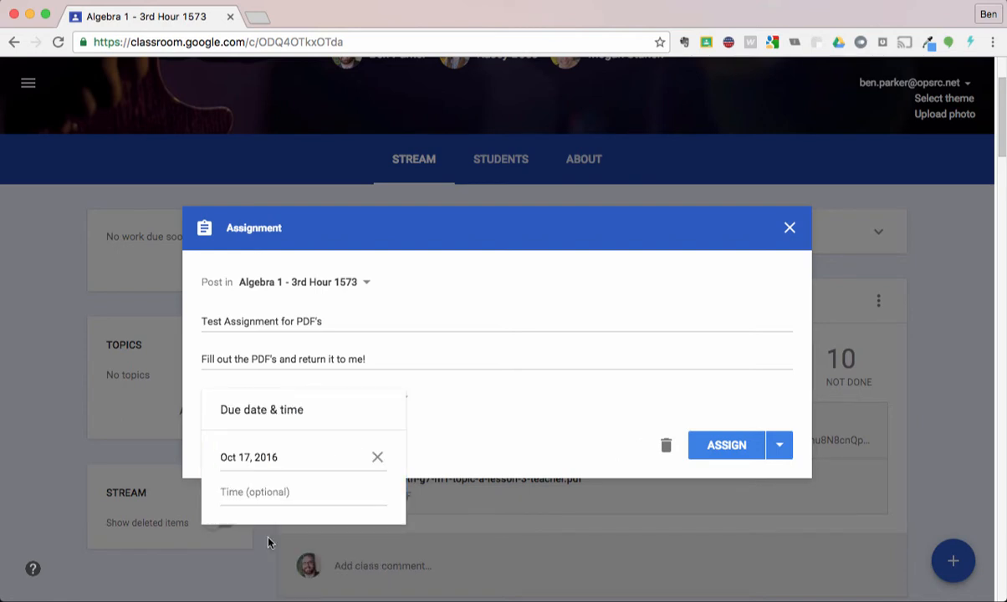
left_click(299, 493)
left_click(433, 420)
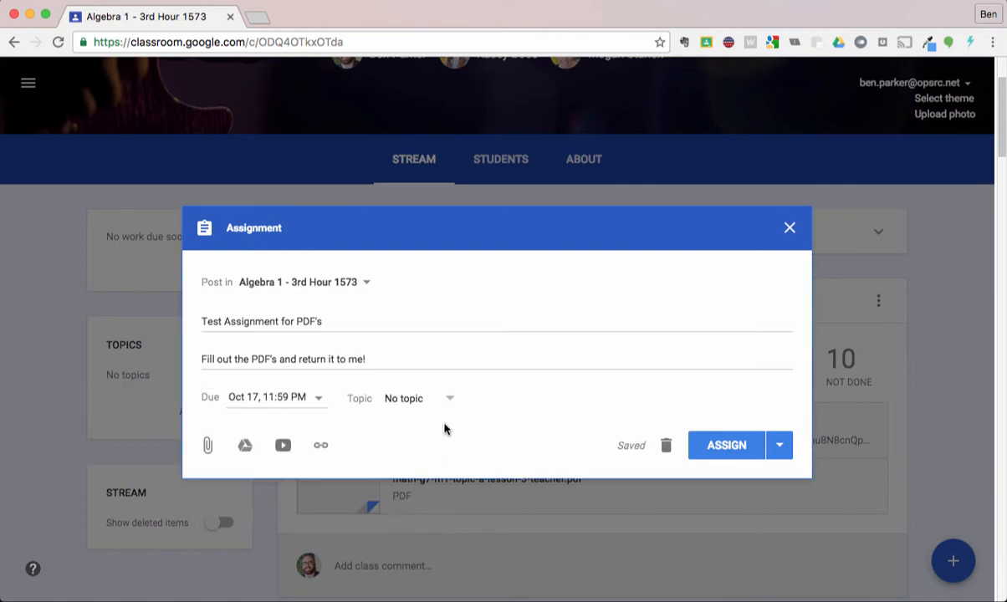
left_click(434, 403)
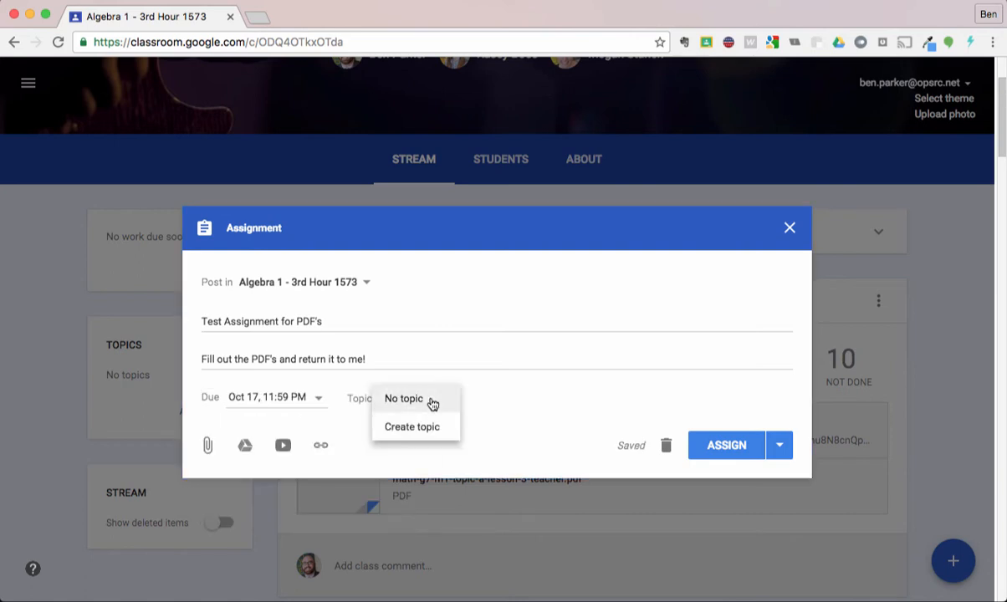
left_click(559, 405)
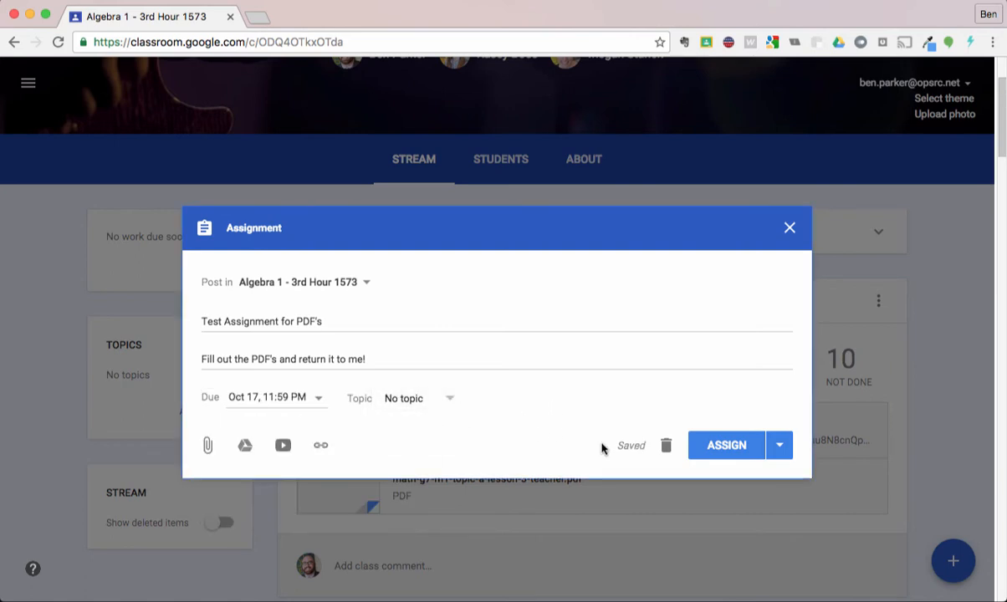
Step: Browse My Drive for files to attach, sort its contents by name, and open the Technology folder
left_click(246, 449)
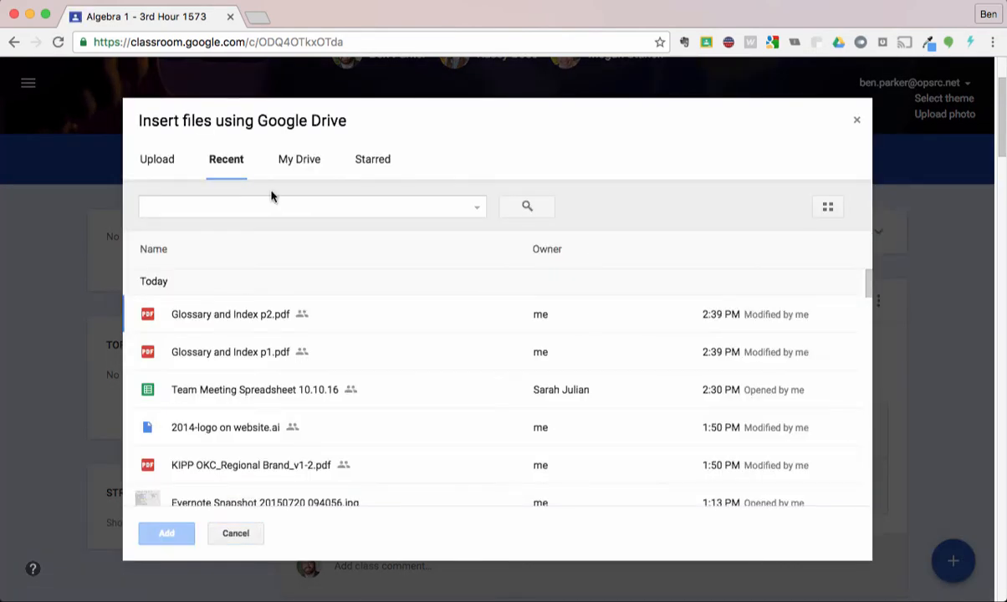
left_click(284, 168)
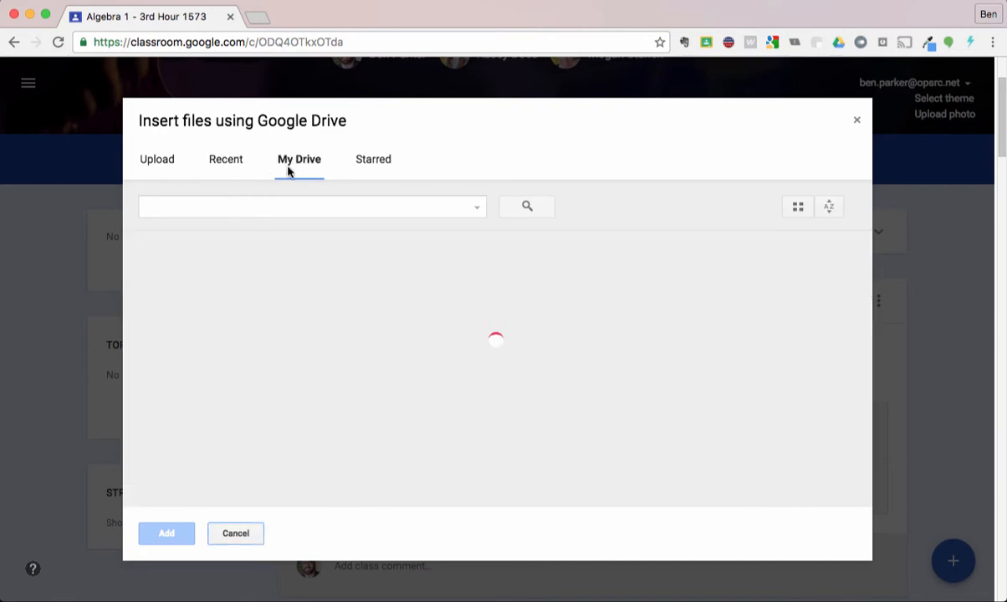
scroll(287, 327, "down", 15)
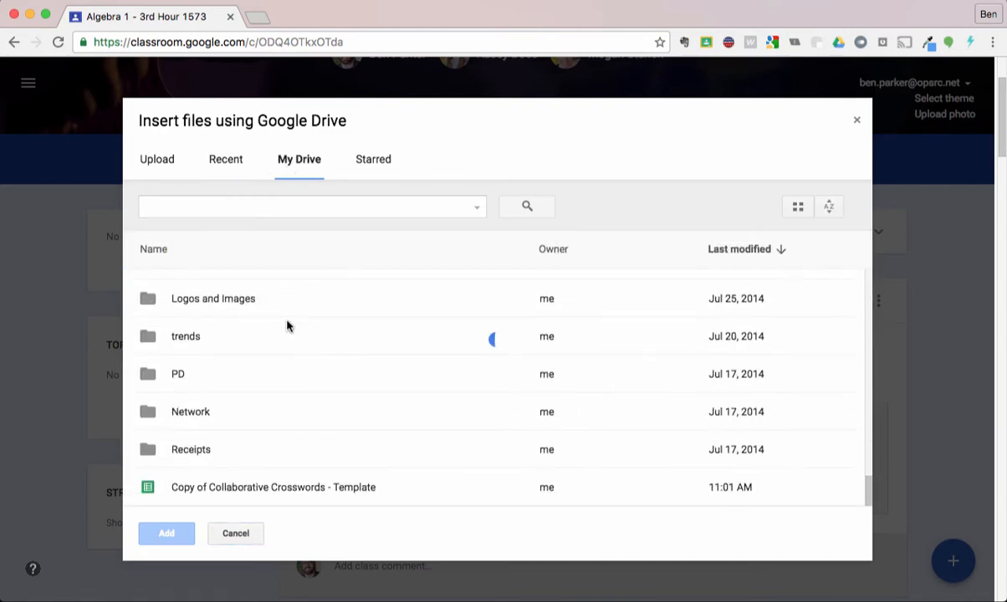
scroll(287, 327, "up", 10)
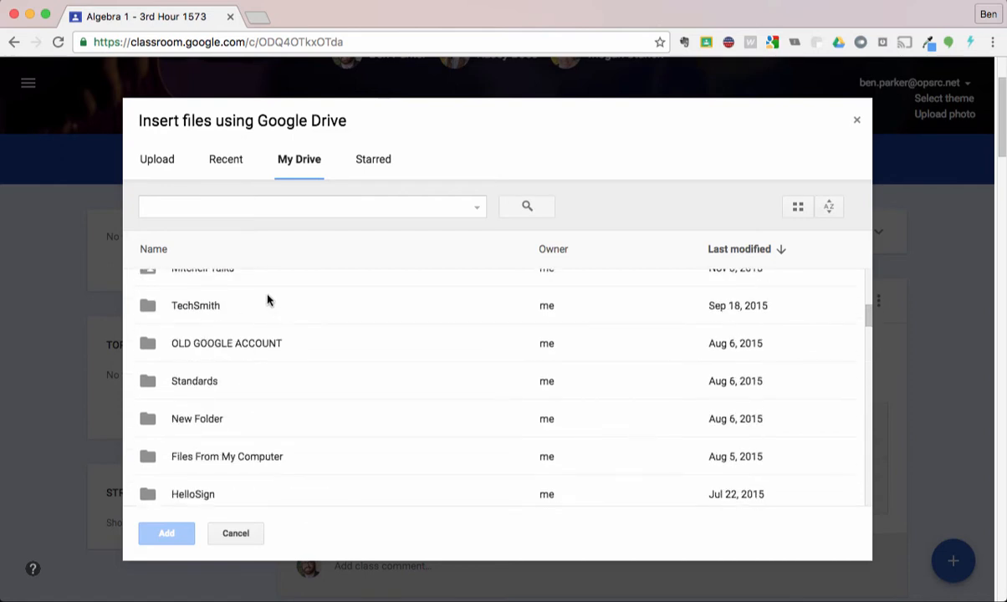
left_click(231, 255)
scroll(279, 327, "down", 6)
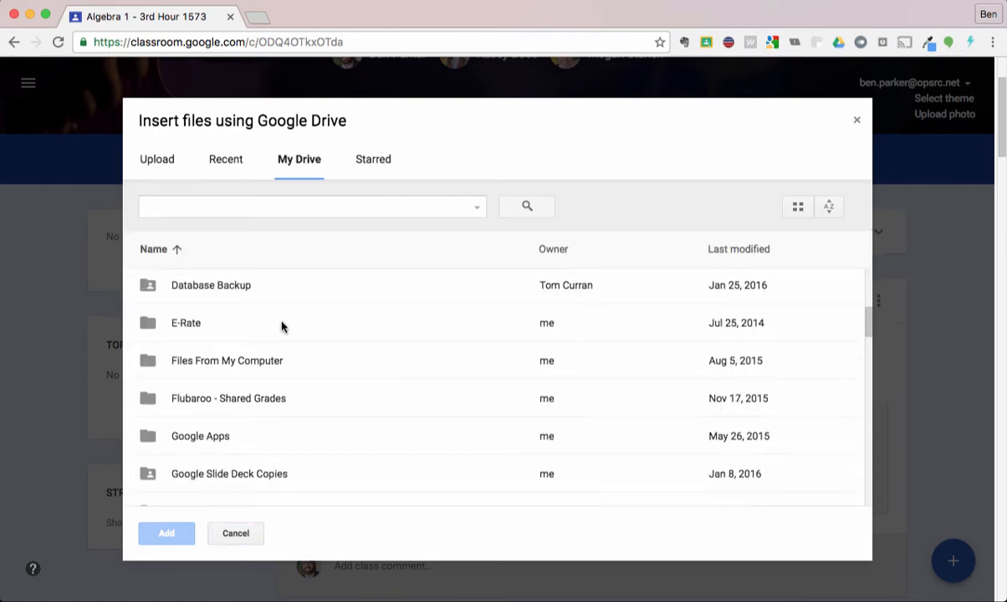
scroll(281, 327, "down", 5)
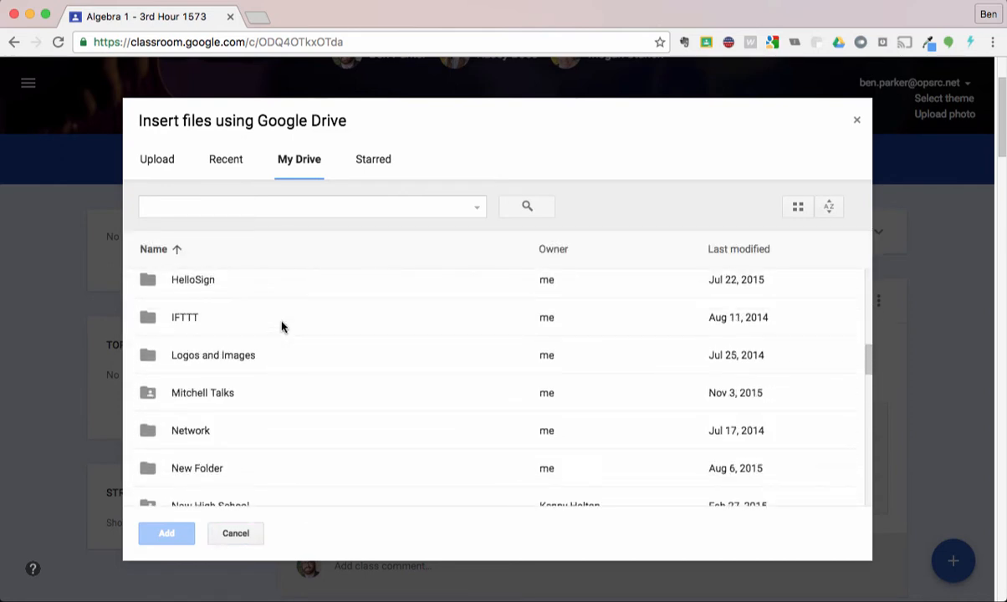
scroll(281, 327, "down", 8)
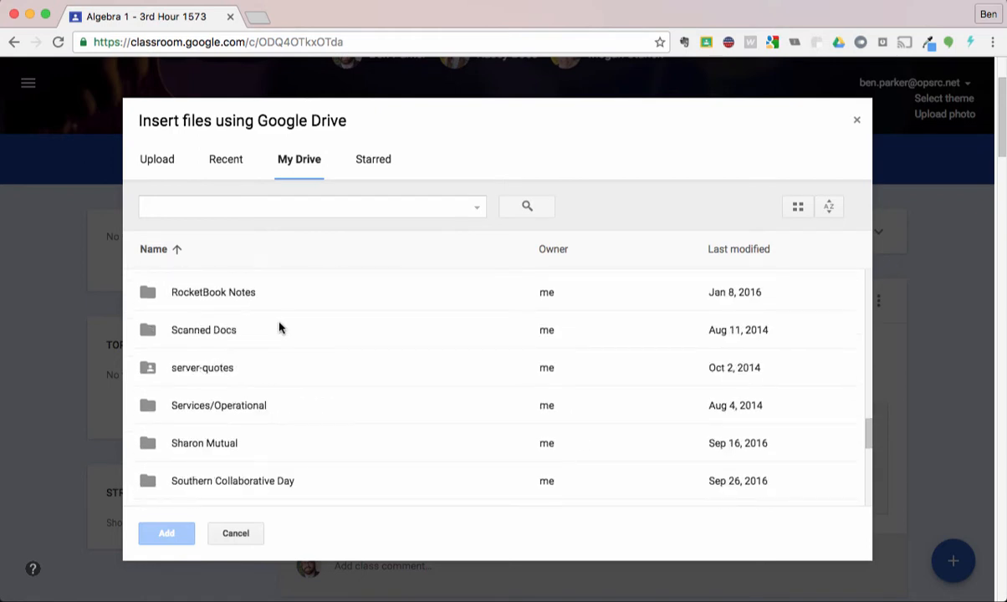
double_click(241, 474)
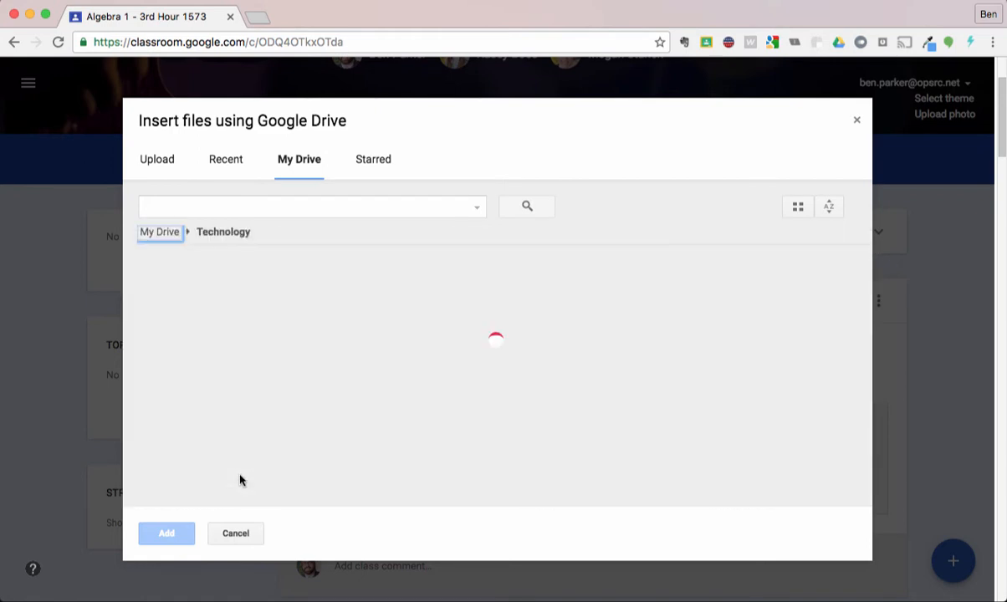
Step: Open the Teacher Help Videos folder inside Technology and its subfolder holding the Glossary and Index PDFs
scroll(266, 343, "down", 4)
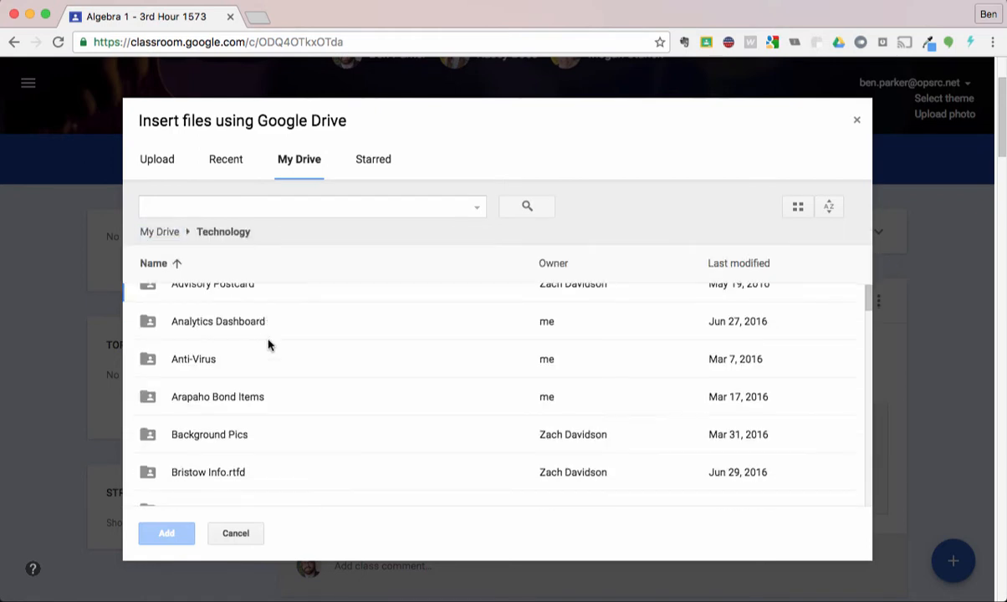
scroll(268, 345, "down", 15)
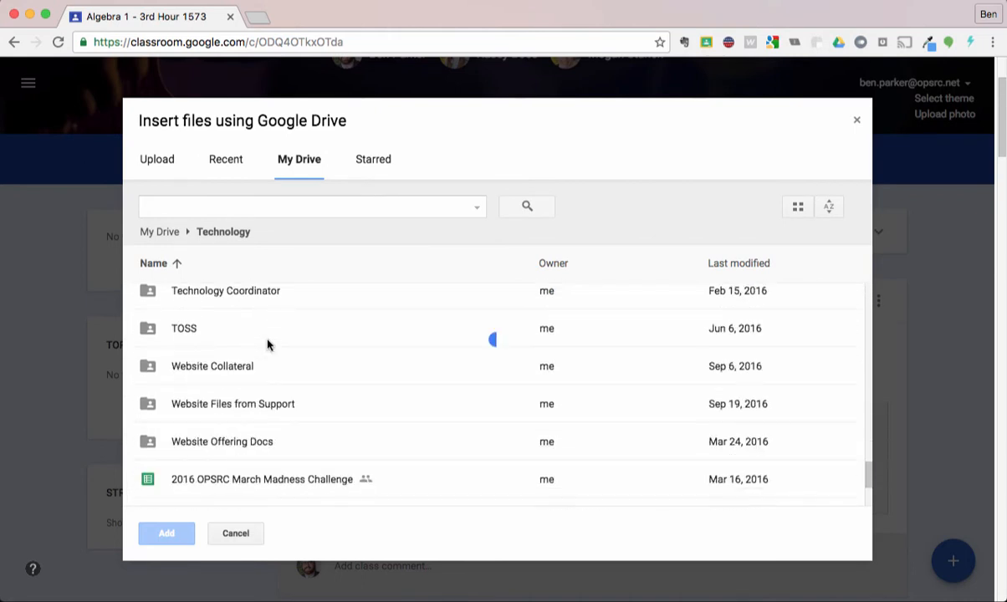
scroll(264, 346, "up", 1)
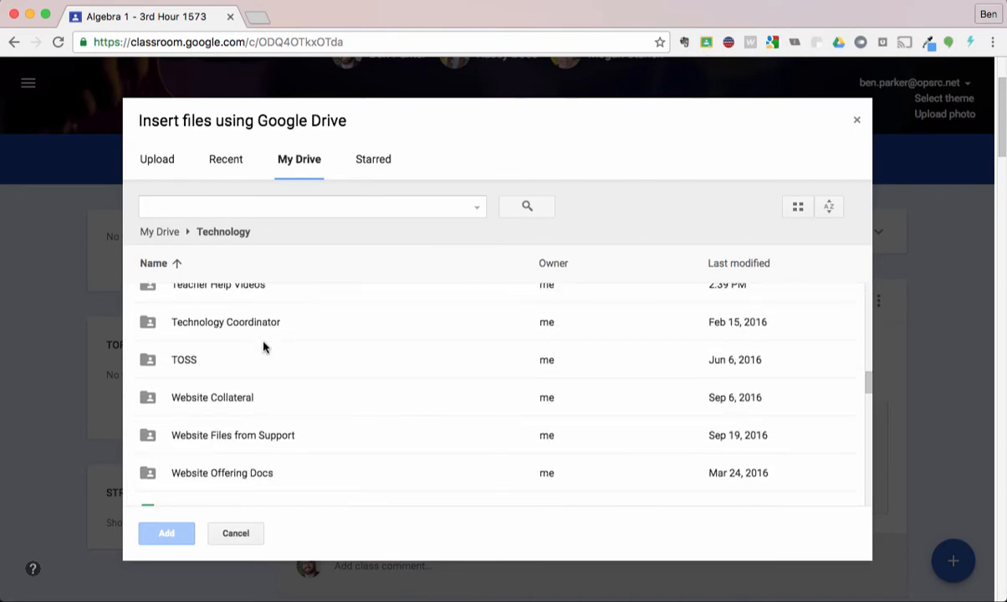
double_click(241, 302)
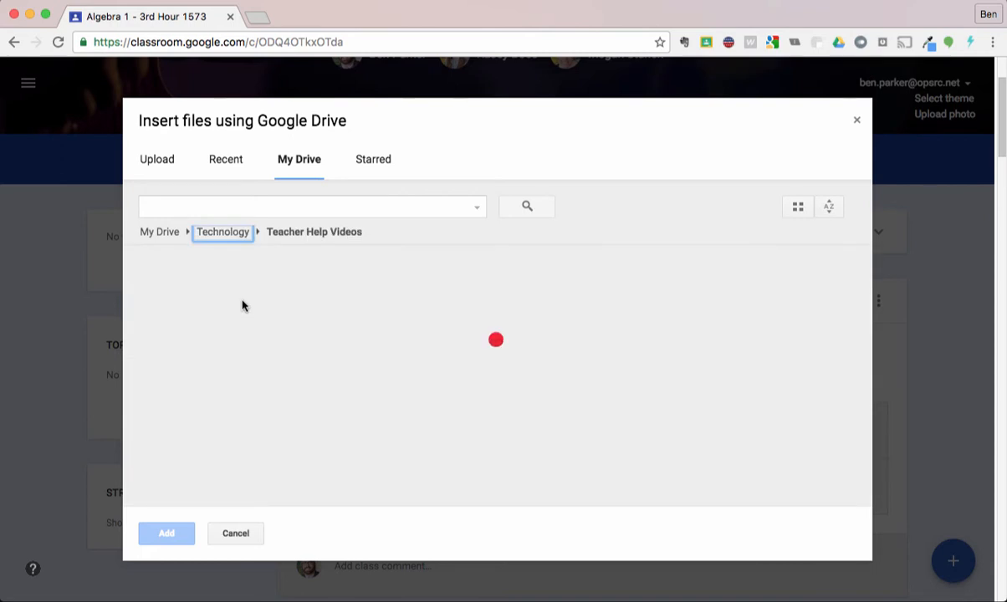
double_click(232, 302)
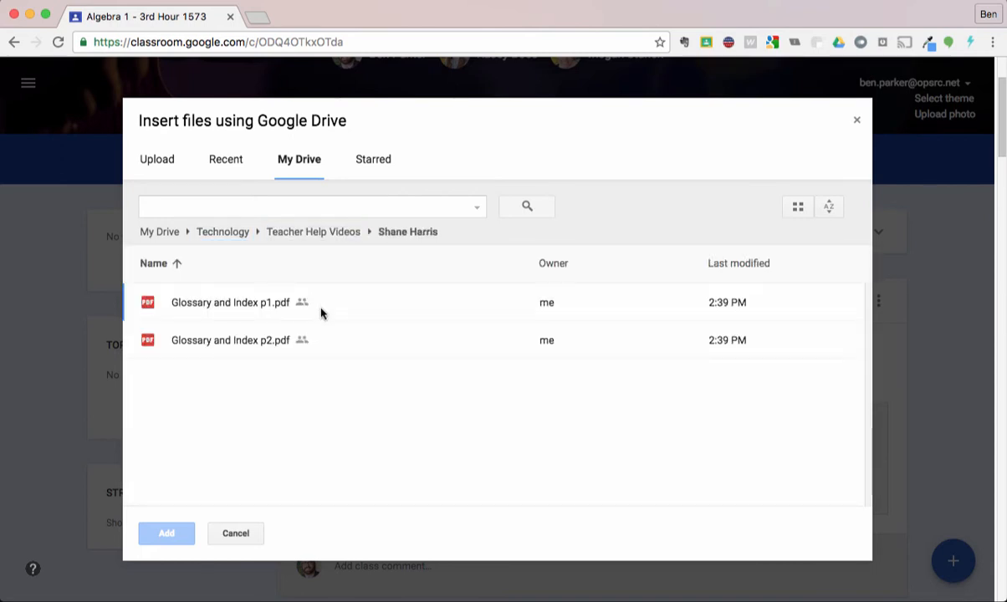
Step: Attach both Glossary and Index p1.pdf and Glossary and Index p2.pdf to the assignment
left_click(255, 301)
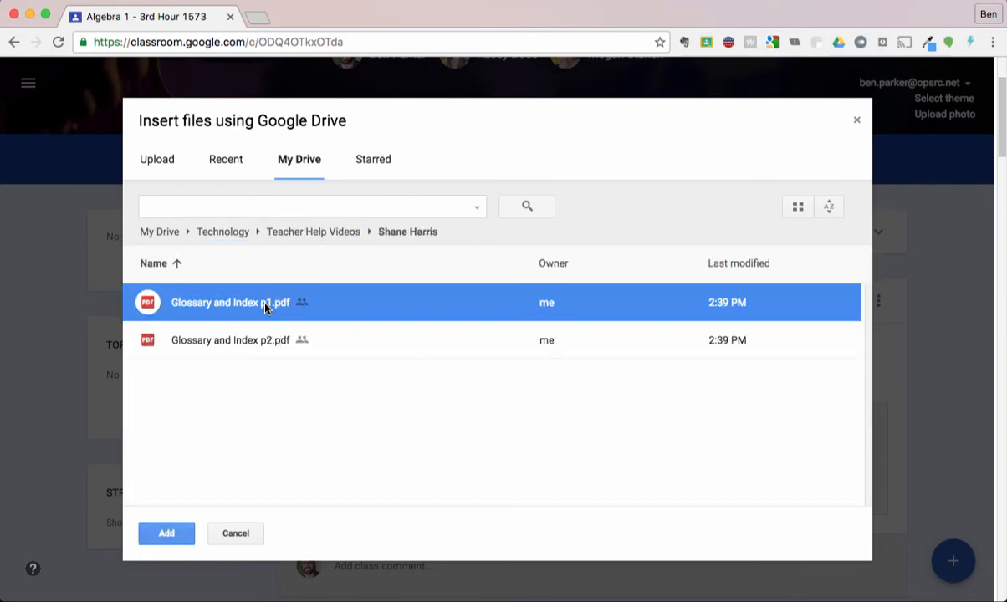
left_click(249, 348, "shift")
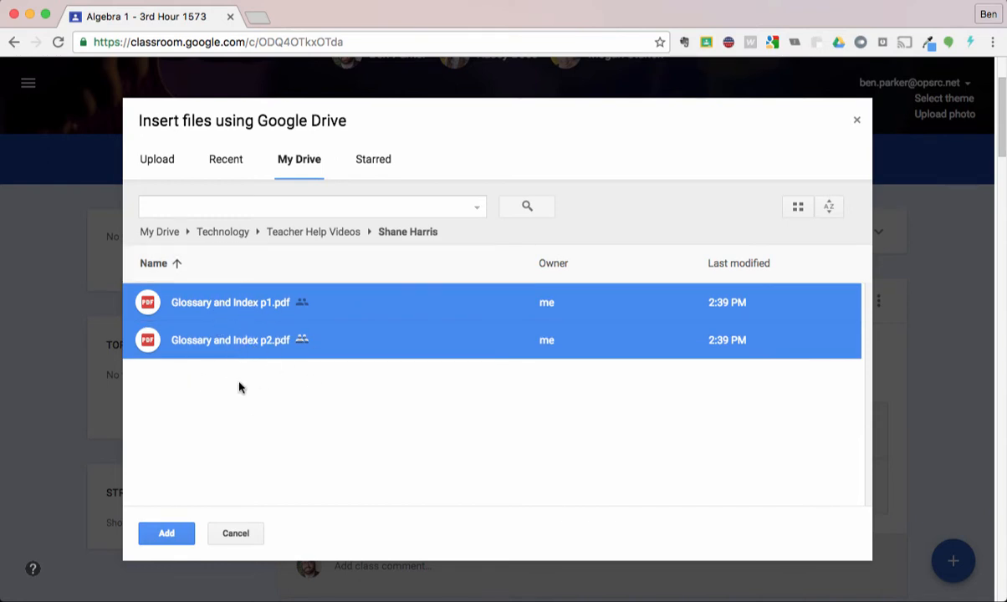
left_click(166, 535)
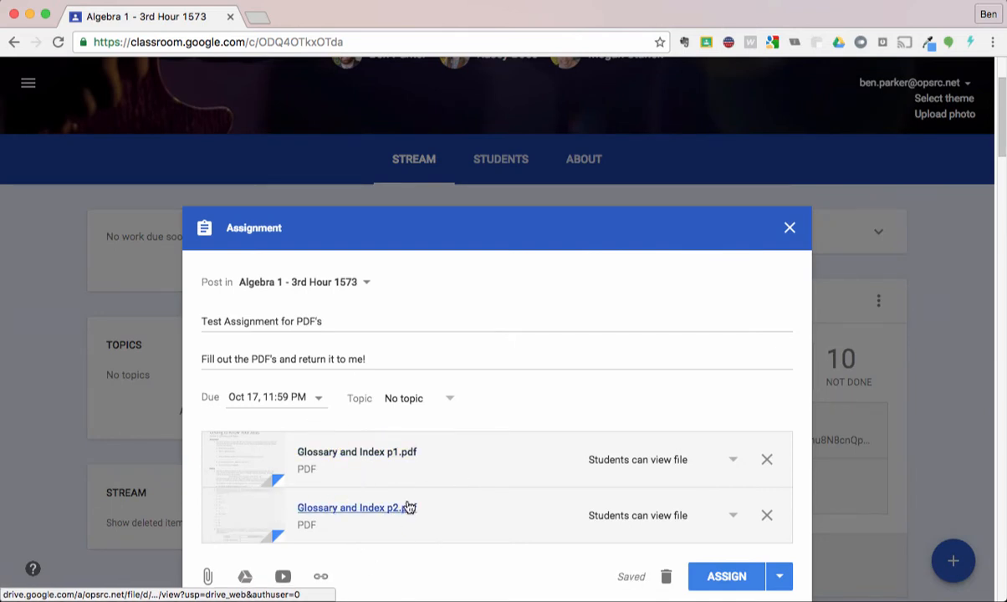
Step: Set both attached PDFs, Glossary and Index p1.pdf and p2.pdf, to "Make a copy for each student"
left_click(730, 461)
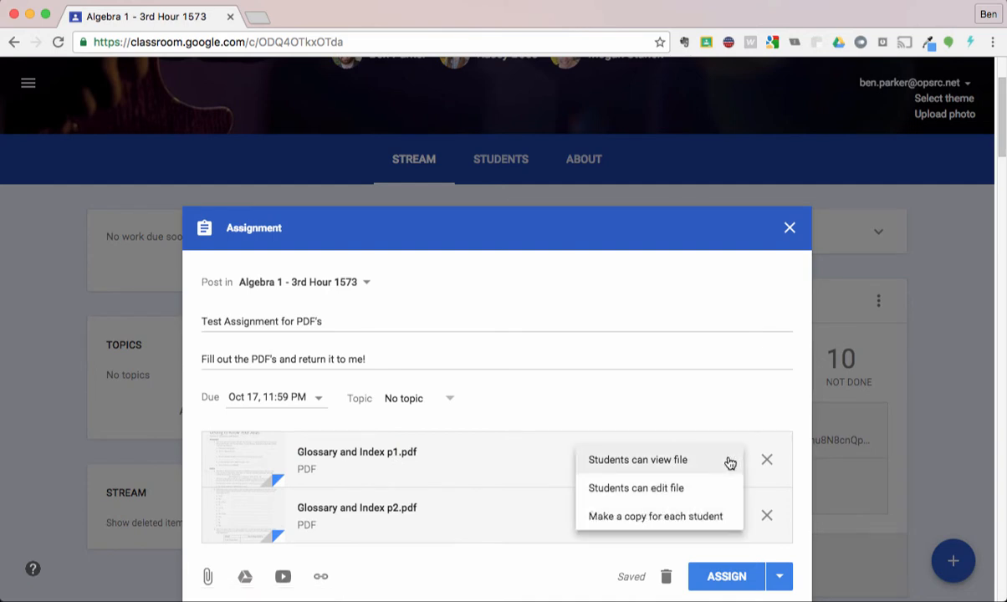
left_click(701, 516)
left_click(707, 520)
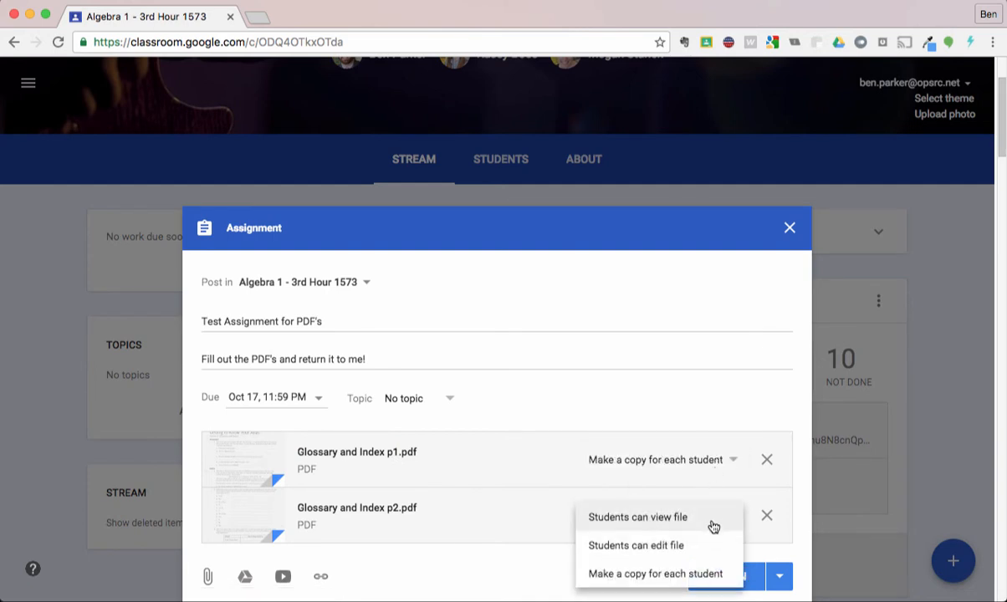
left_click(680, 570)
Step: Check the posting options and assign the Test Assignment for PDF's to the class
scroll(524, 452, "down", 2)
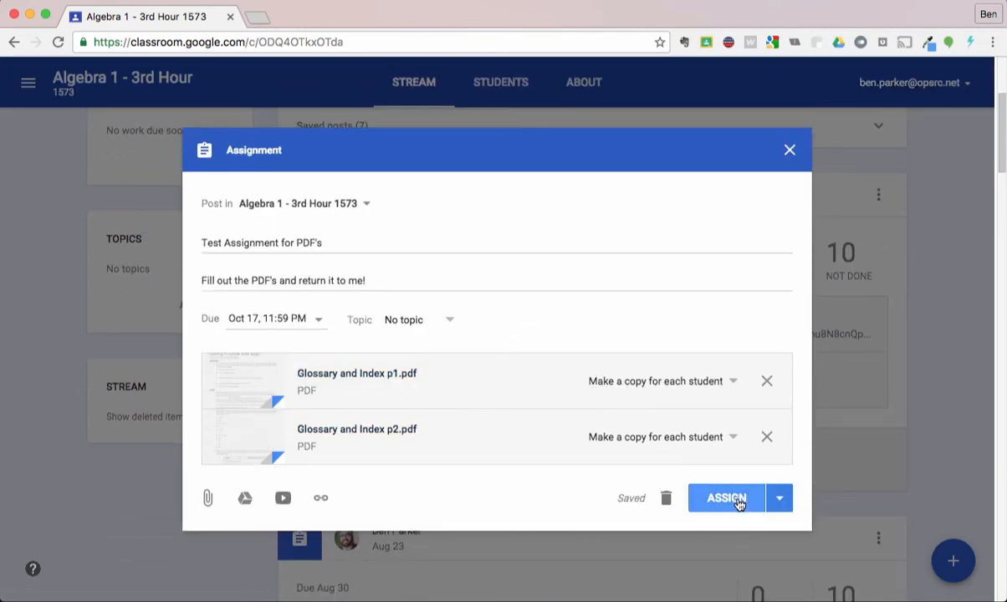
left_click(778, 500)
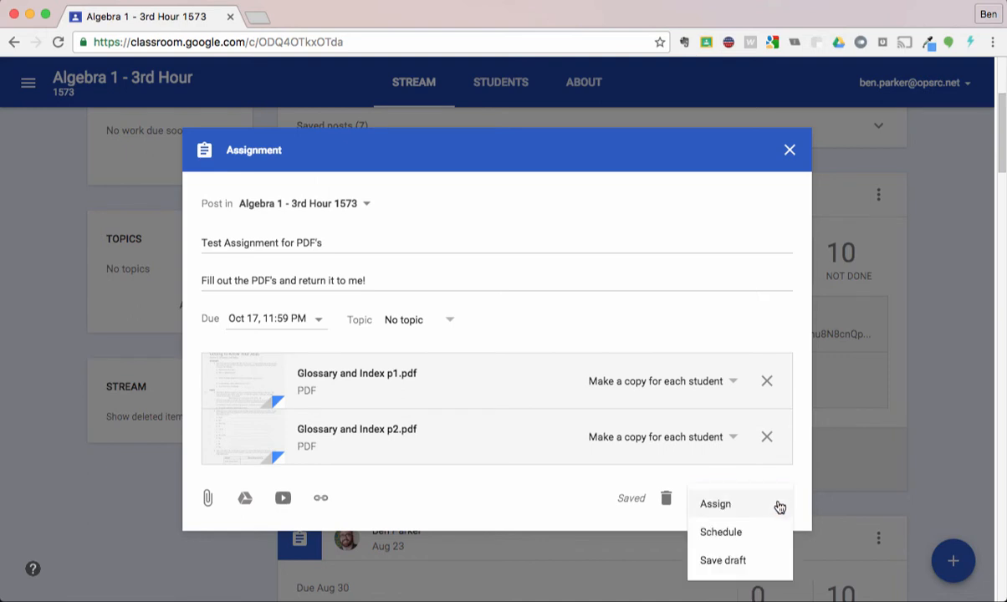
left_click(483, 491)
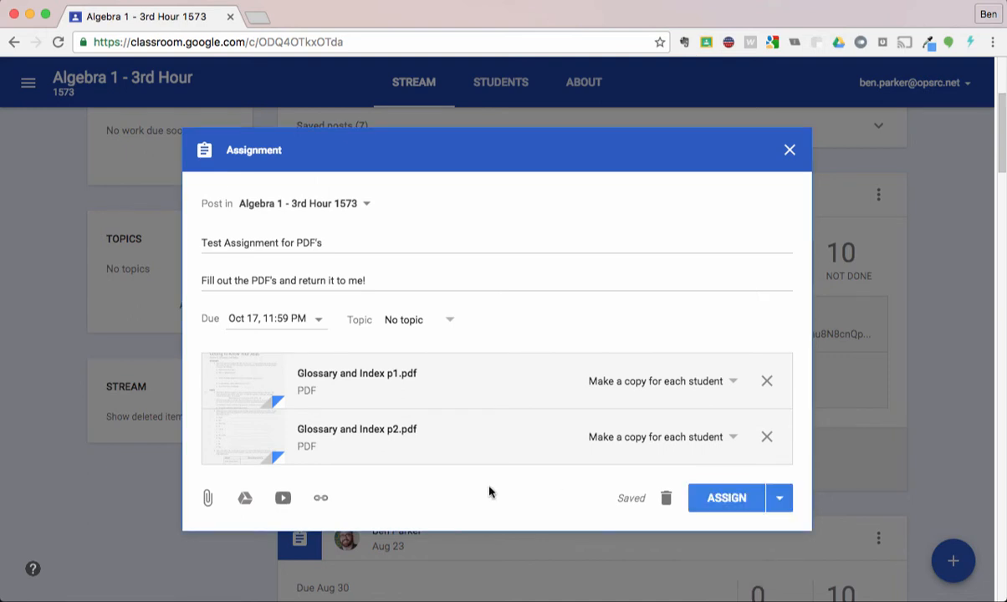
left_click(735, 500)
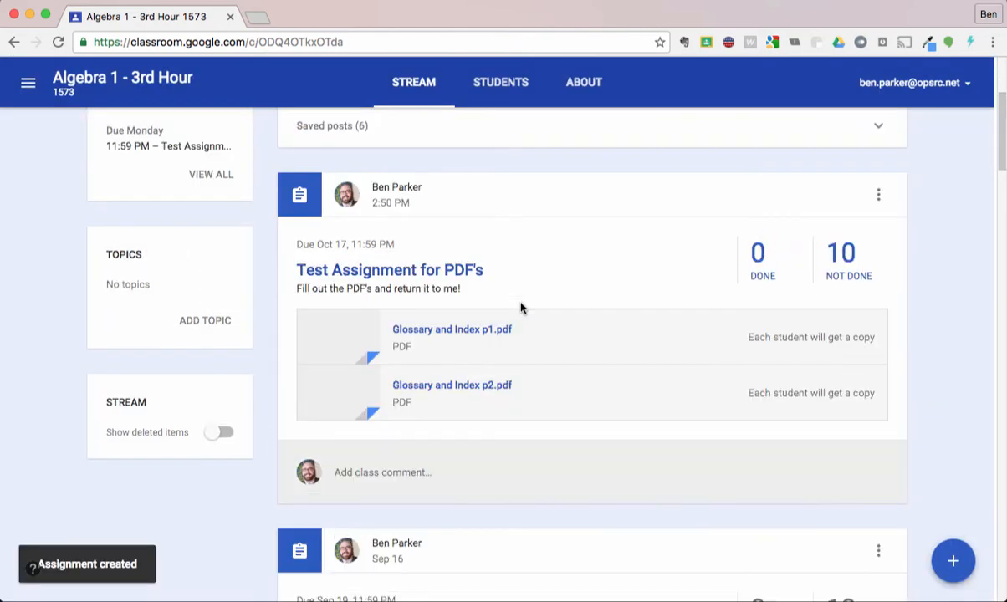
scroll(518, 313, "up", 3)
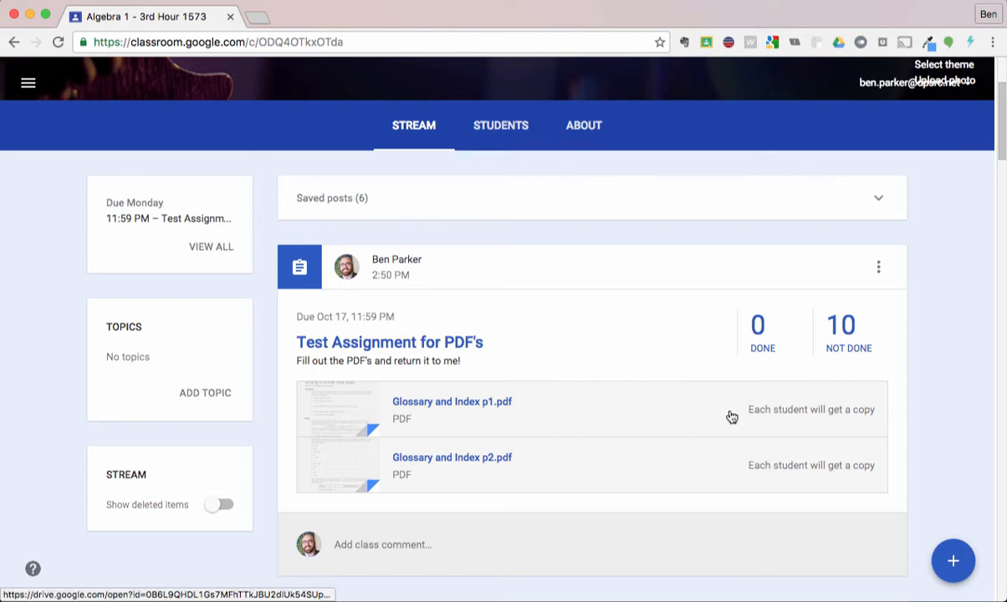
left_click(730, 416)
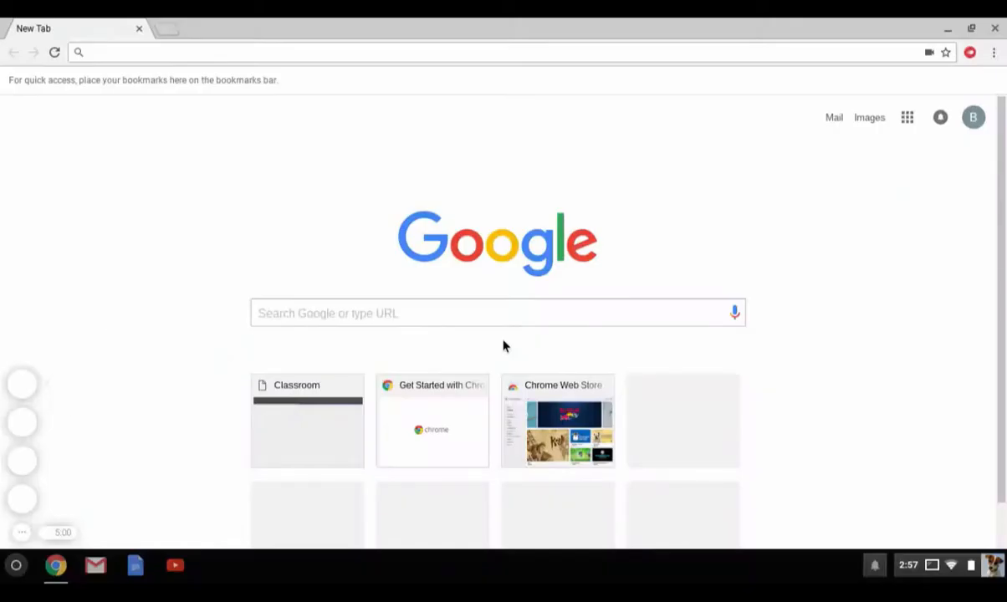
Step: Find the DocHub site with a Google search for dochub and sign in with the Google account, allowing the requested permissions
left_click(30, 532)
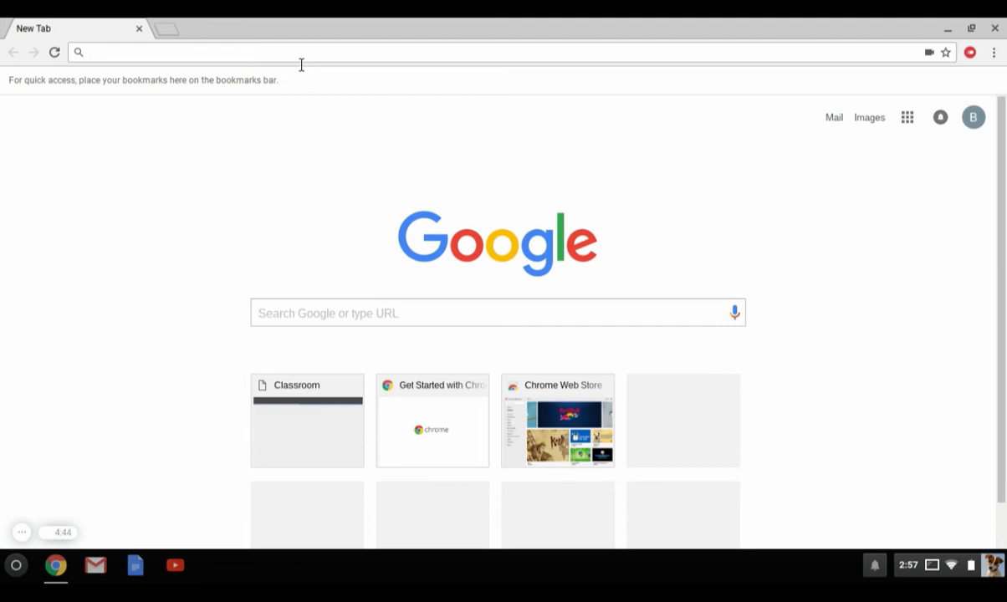
type("do")
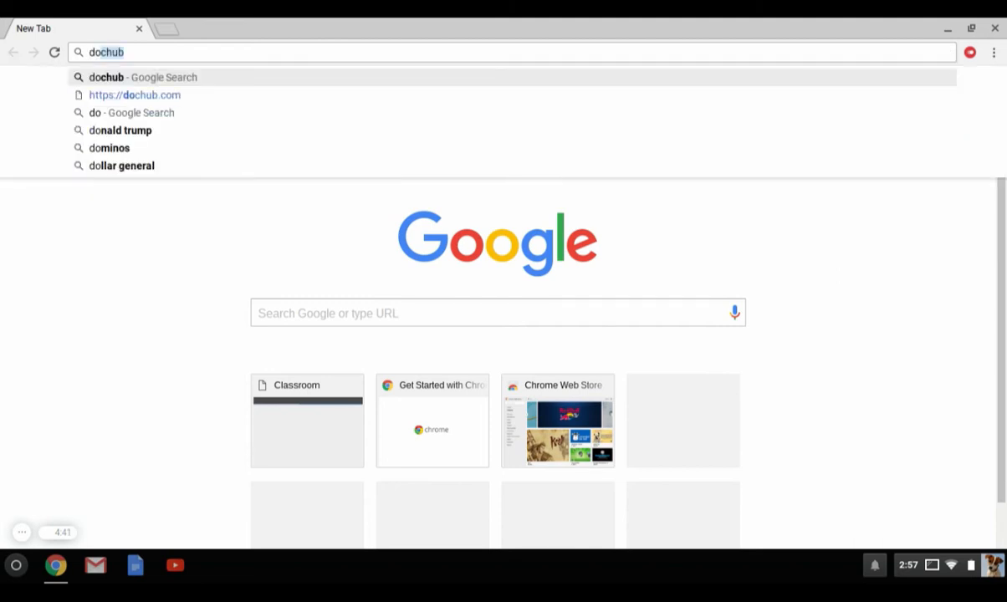
key("Return")
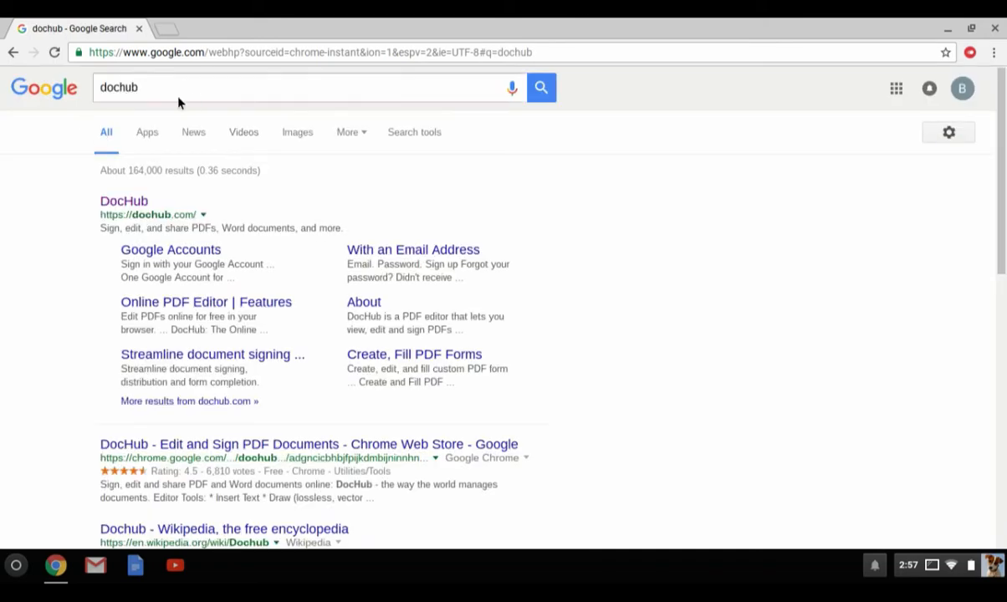
left_click(147, 203)
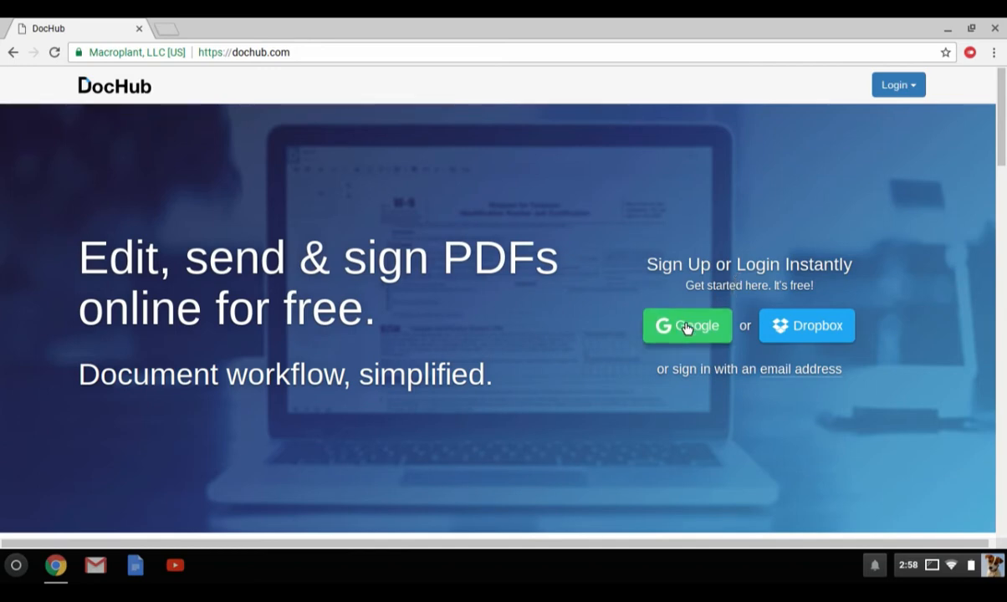
left_click(687, 327)
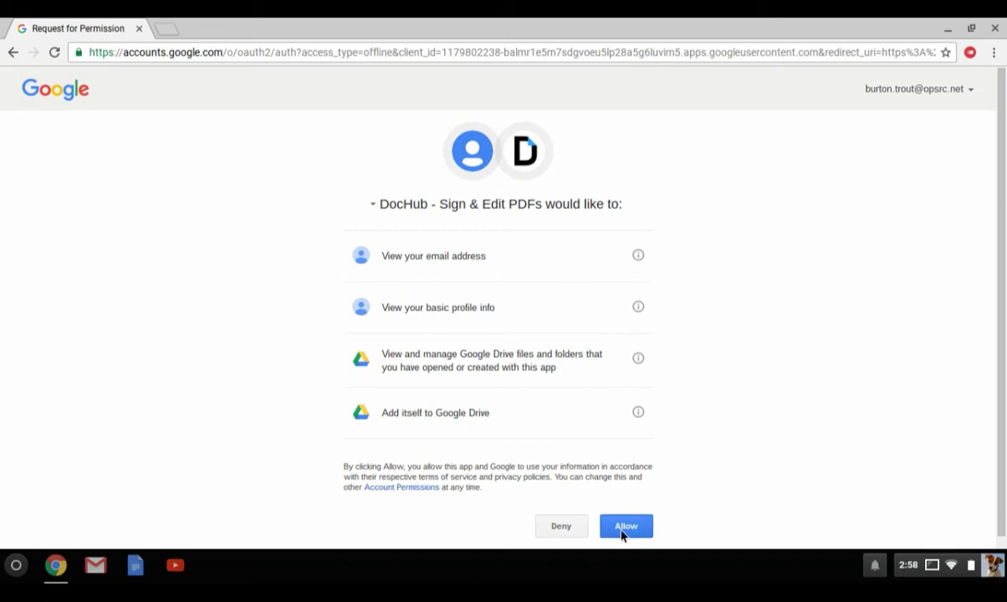
left_click(623, 527)
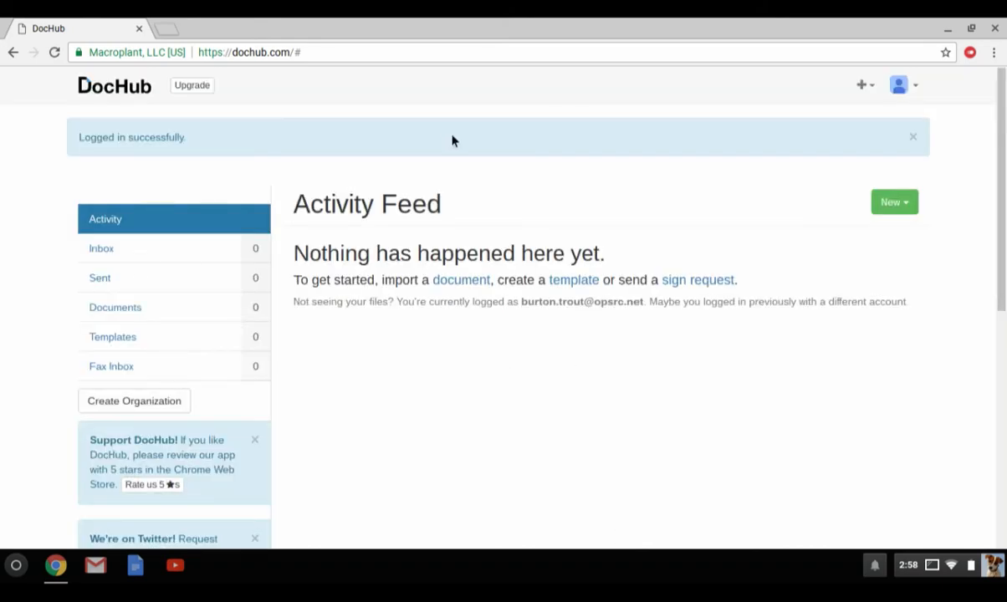
Step: Go to classroom.google.com and open the Algebra 1 - 3rd Hour class as the student
left_click(265, 58)
key("BackSpace")
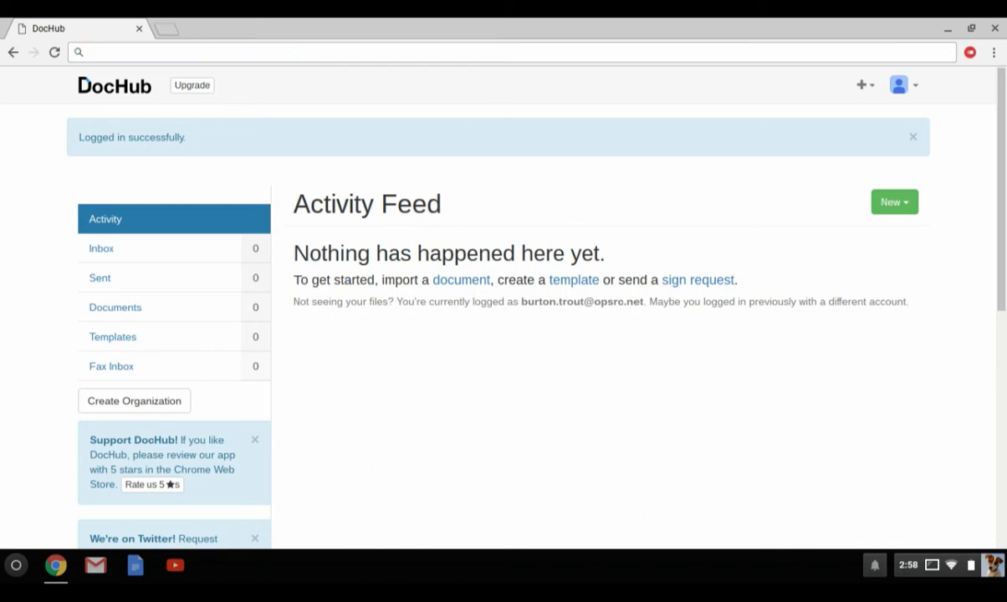
type("cl")
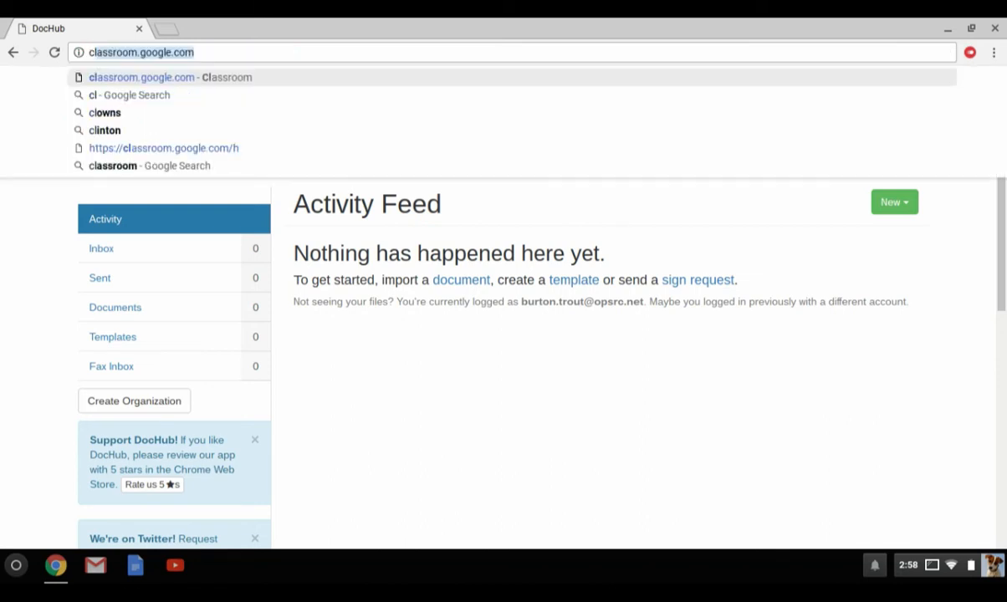
key("Return")
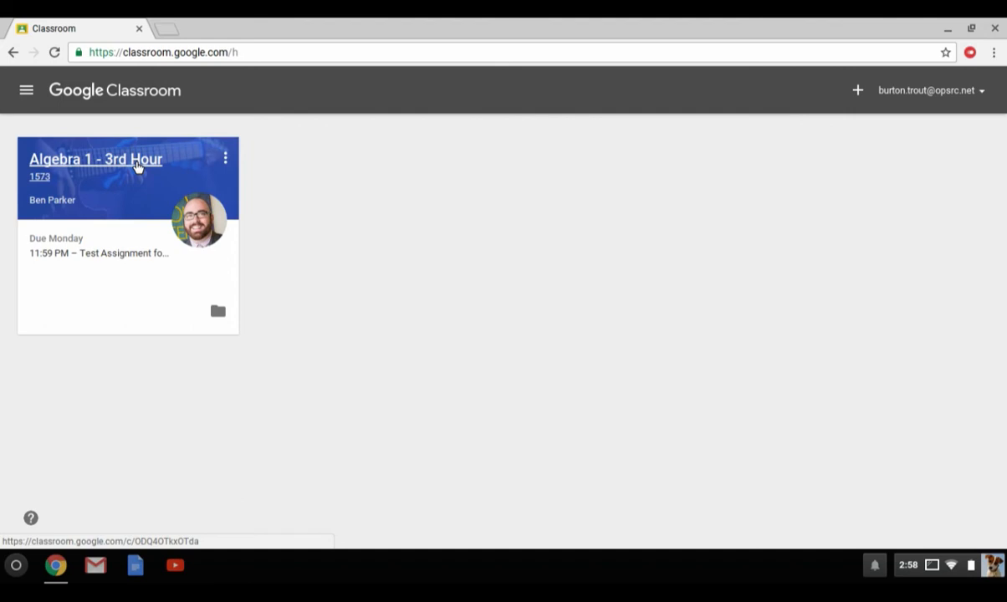
left_click(138, 168)
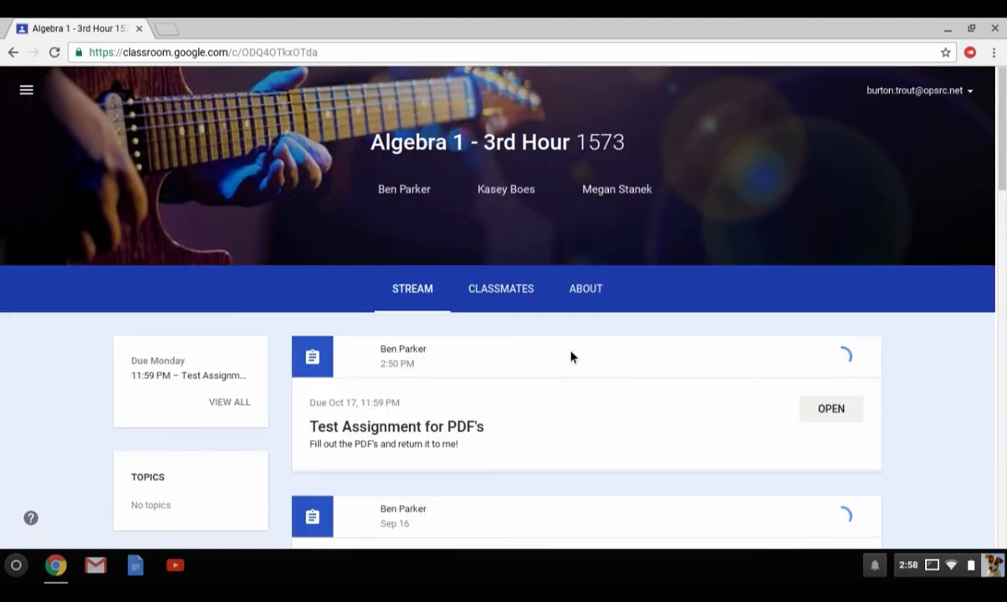
Step: Open the Test Assignment for PDF's from the class stream
scroll(570, 356, "down", 1)
scroll(570, 357, "down", 1)
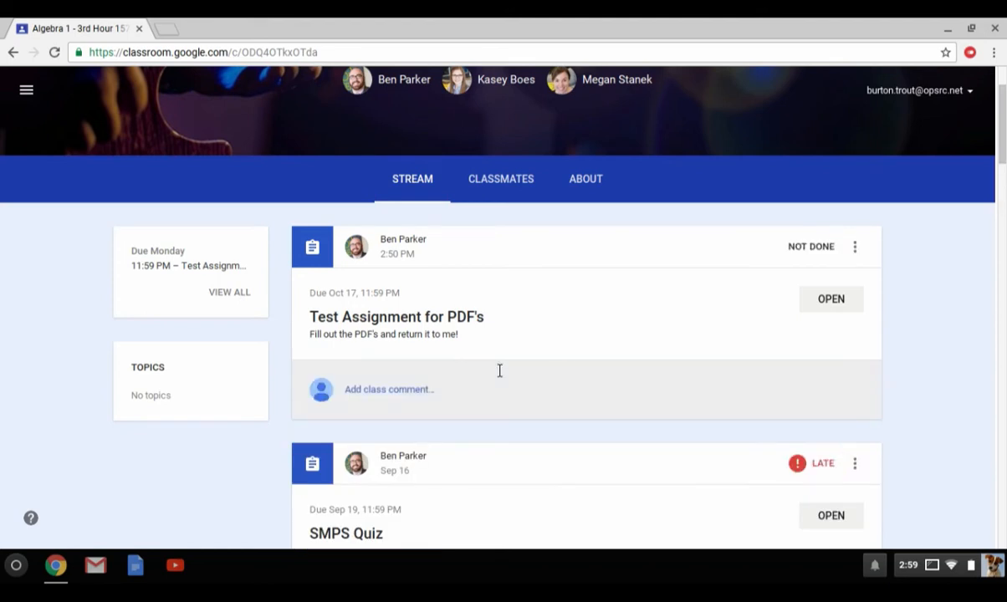
left_click(859, 310)
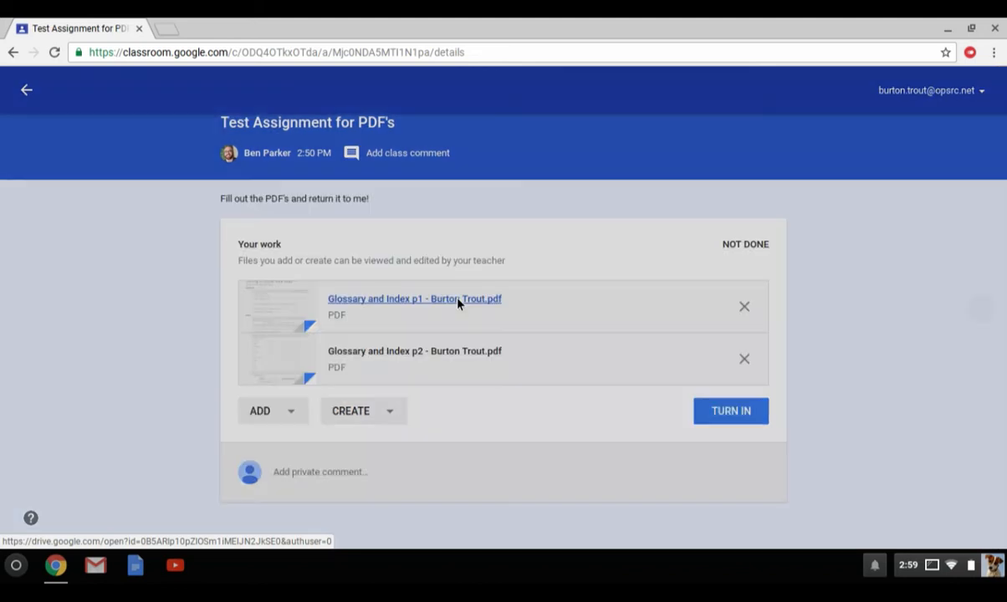
Step: Preview the student's copy of the Glossary and Index p1 PDF from top to bottom and close the preview
left_click(460, 300)
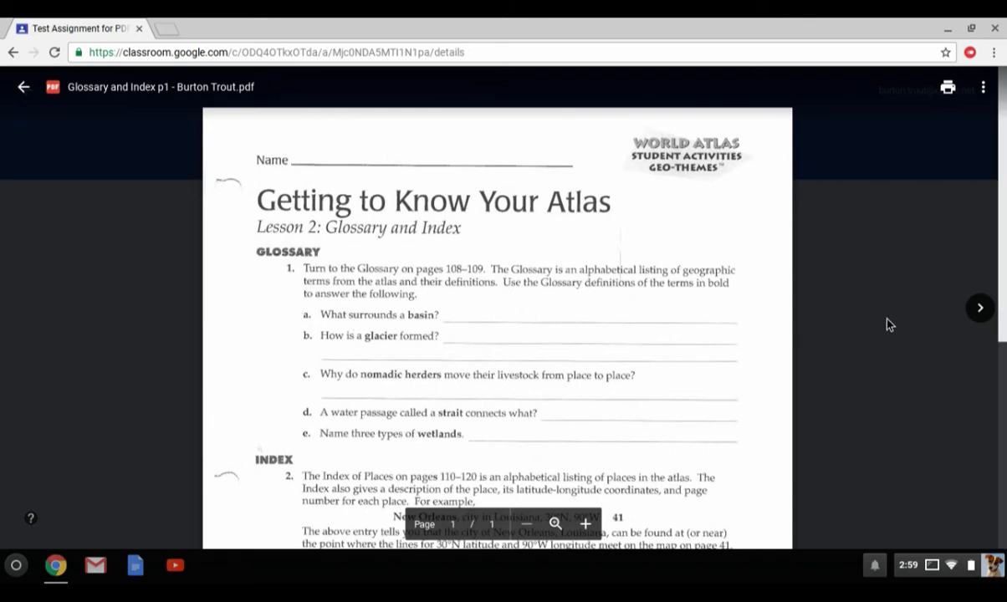
scroll(889, 325, "down", 4)
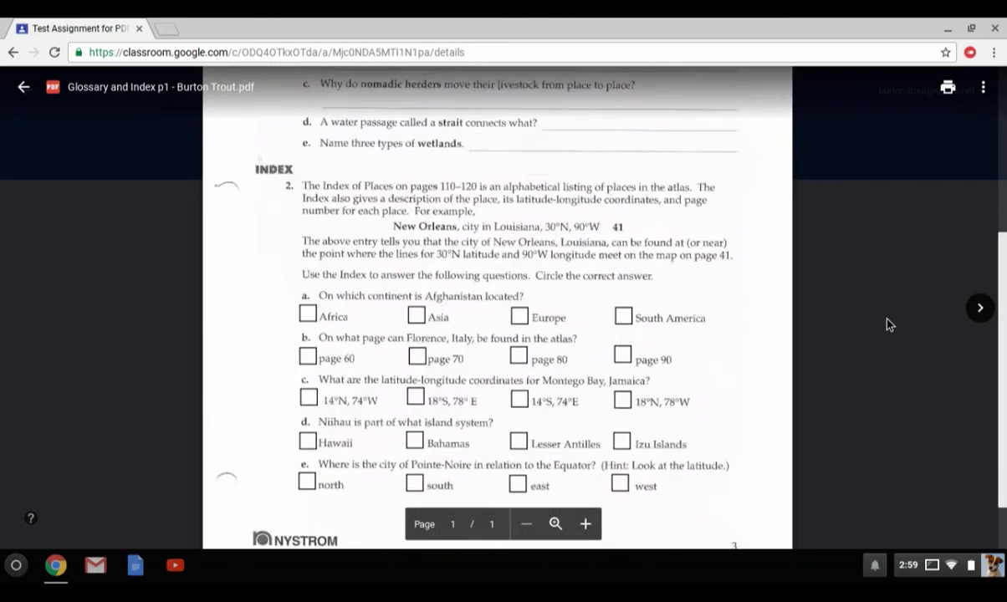
scroll(889, 325, "up", 4)
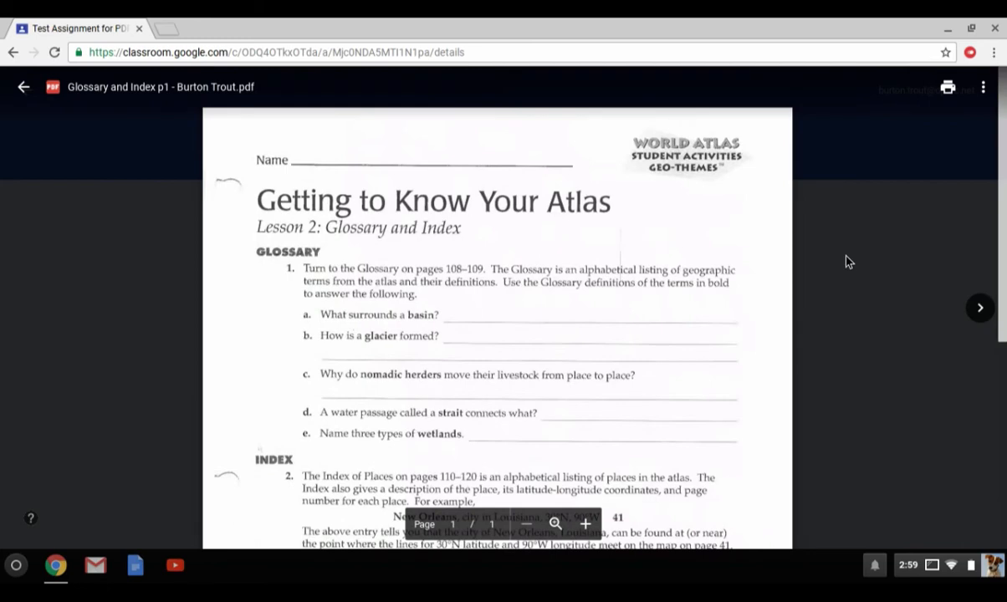
left_click(848, 261)
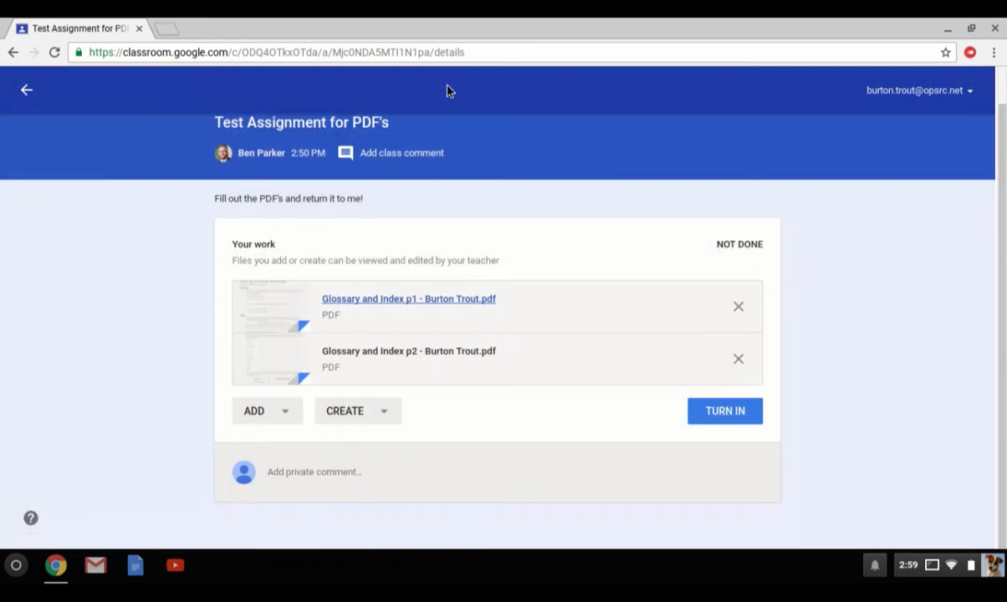
Step: Open Google Drive at drive.google.com in a new browser tab
left_click(173, 33)
type("drivve")
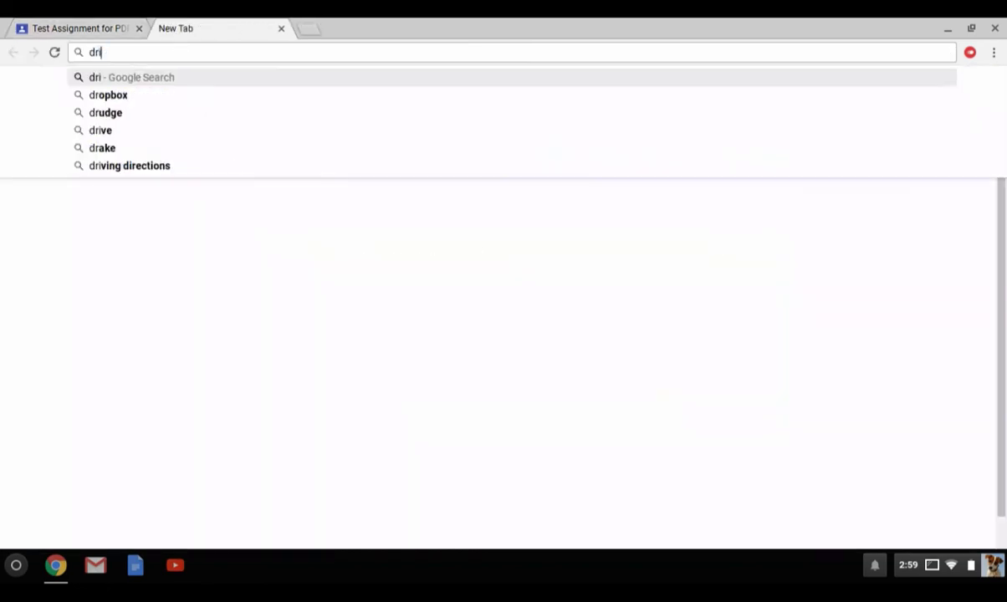
key("BackSpace")
key("BackSpace")
type("e.")
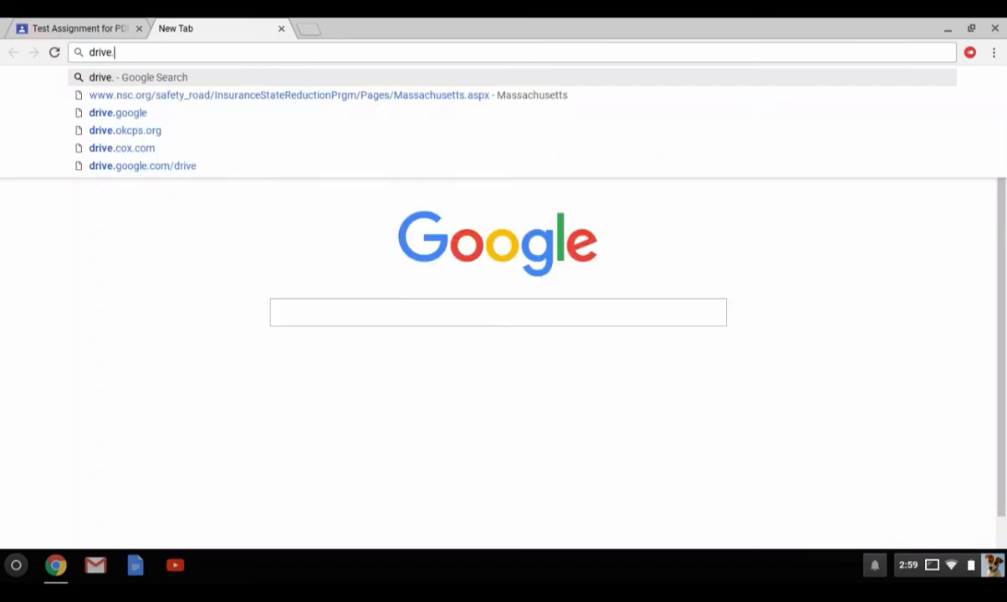
type("google.com")
key("Return")
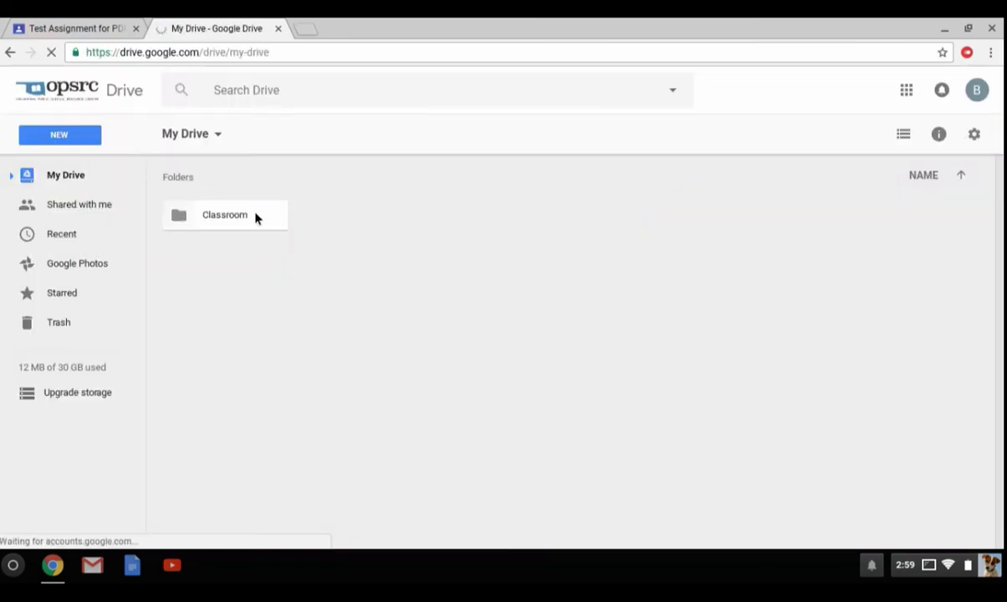
Step: Open the Classroom folder in My Drive and its Algebra 1 - 3rd Hour 1573 subfolder
left_click(258, 215)
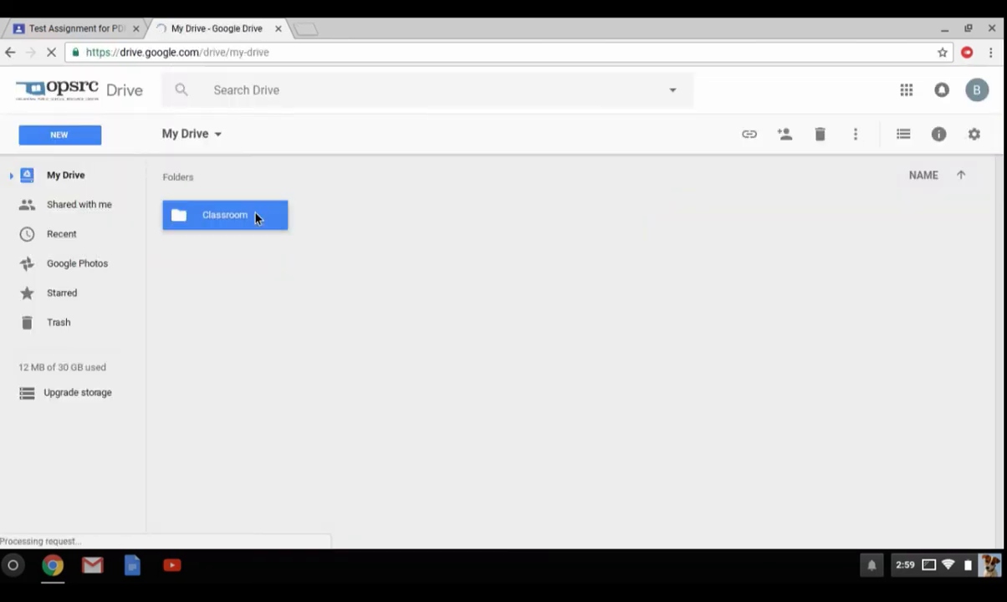
double_click(257, 217)
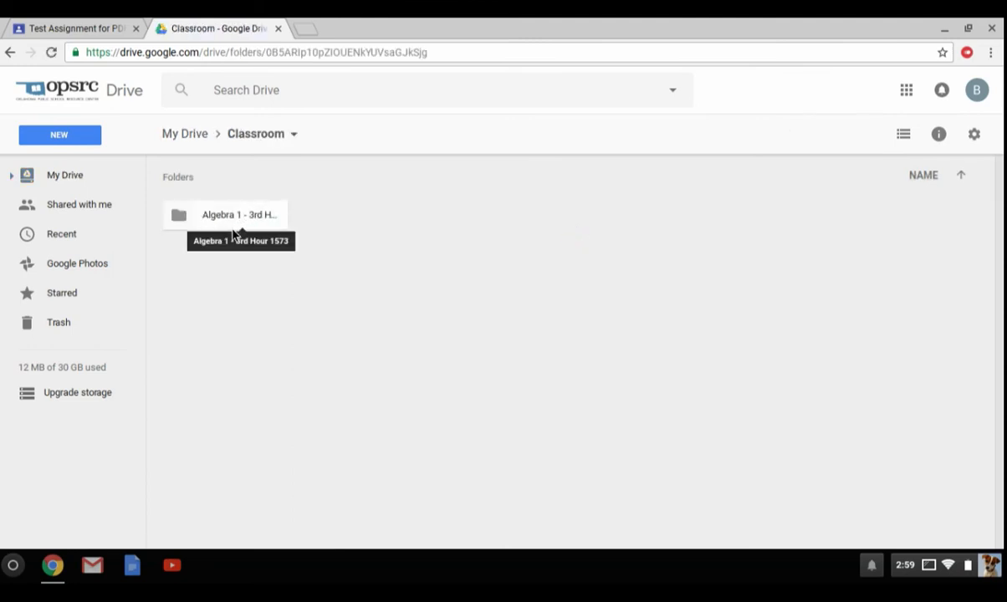
left_click(233, 226)
double_click(233, 225)
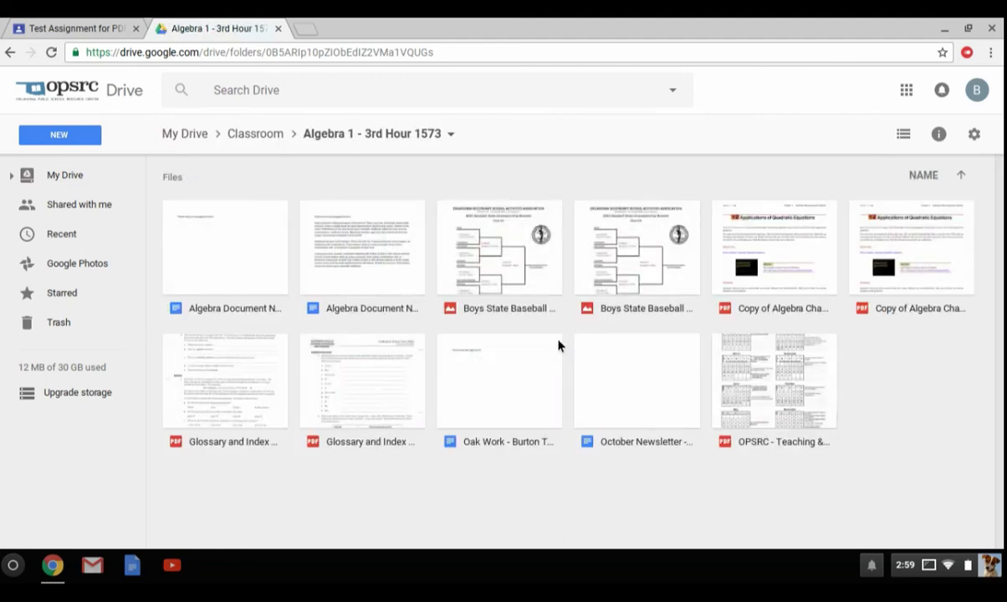
Step: Open the student's copy of the Glossary and Index p1 PDF with DocHub - View, Edit & Sign PDFs
double_click(225, 385)
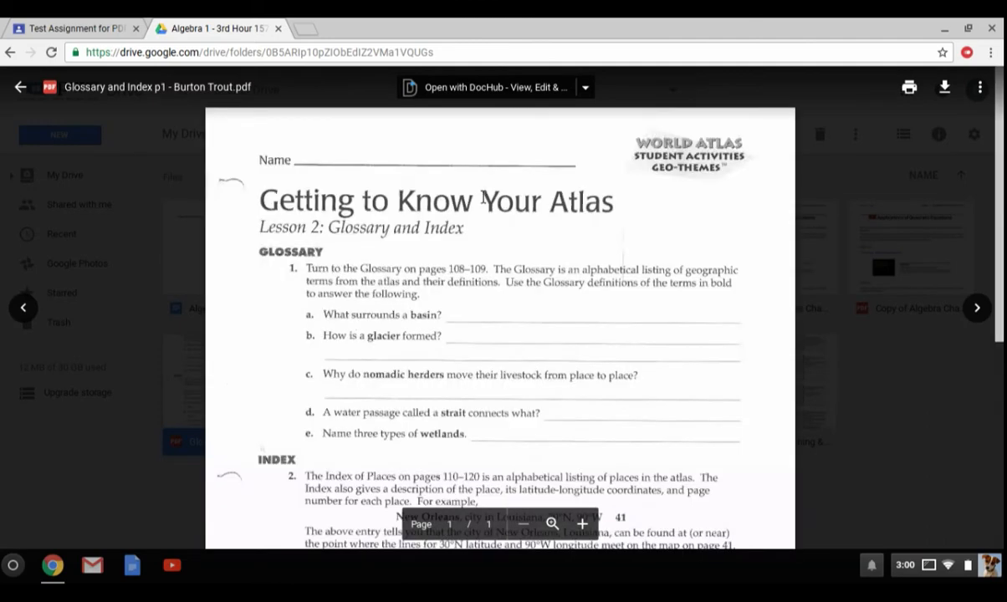
left_click(585, 89)
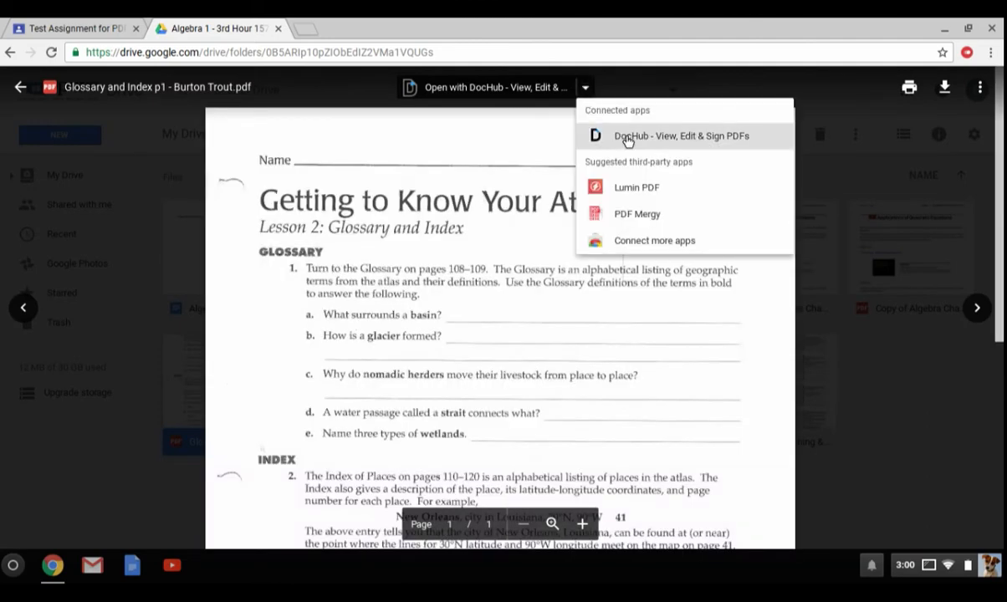
left_click(628, 139)
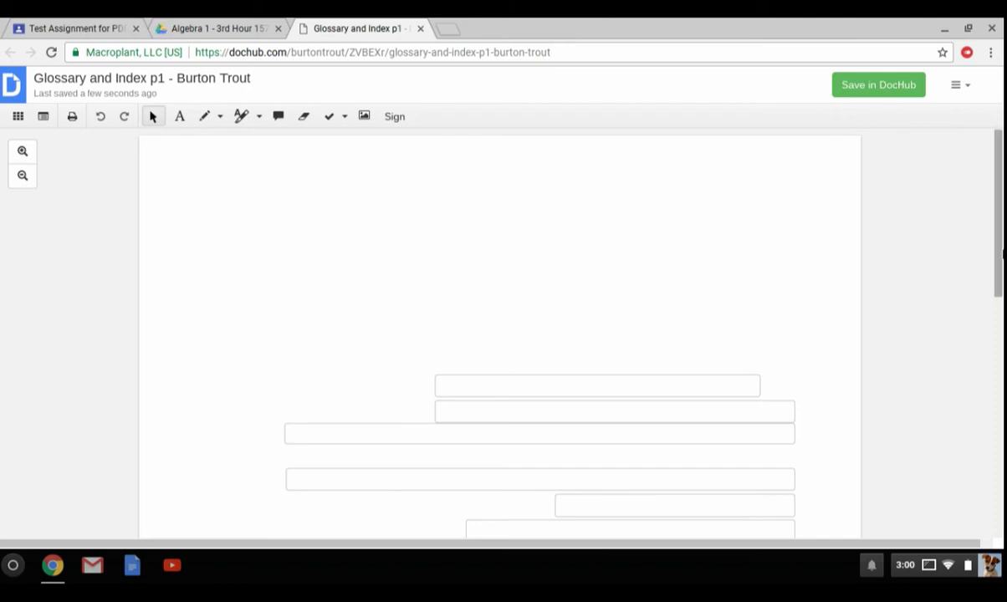
Step: Fill in the answer to question 1a about the basin with "Type my answer here!"
left_click_drag(1002, 254, 986, 297)
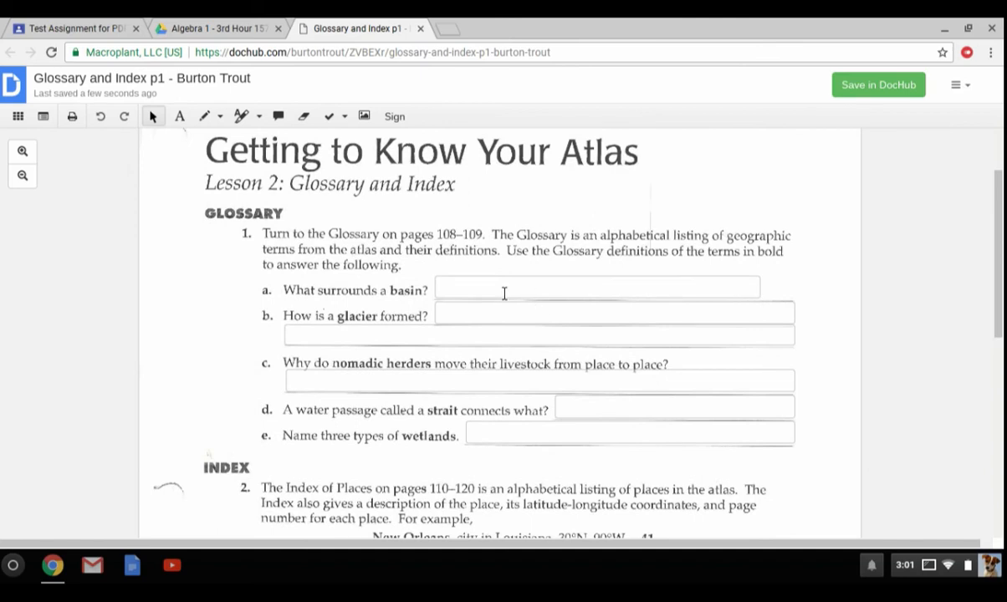
left_click(503, 285)
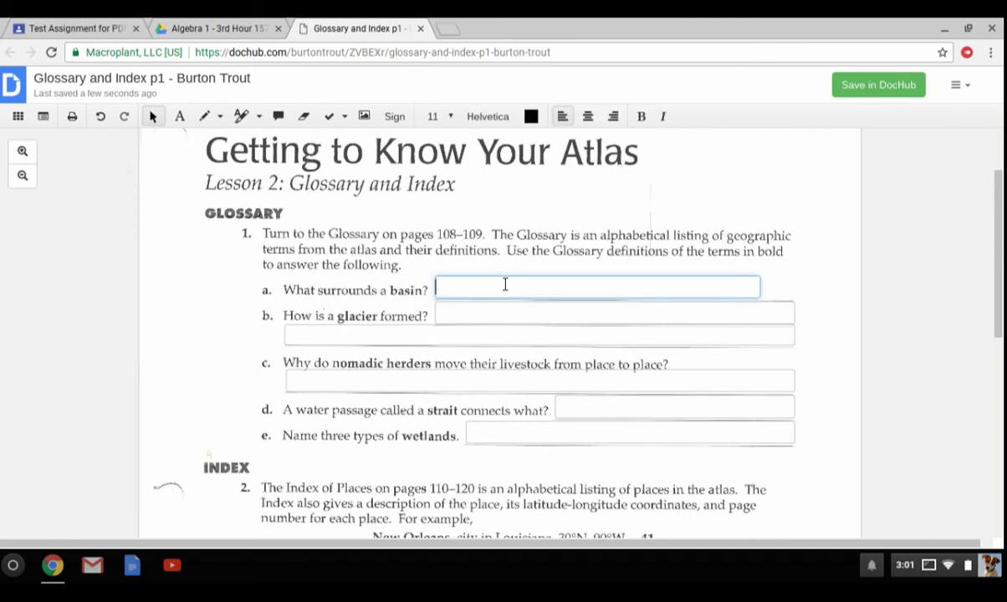
type("Type ")
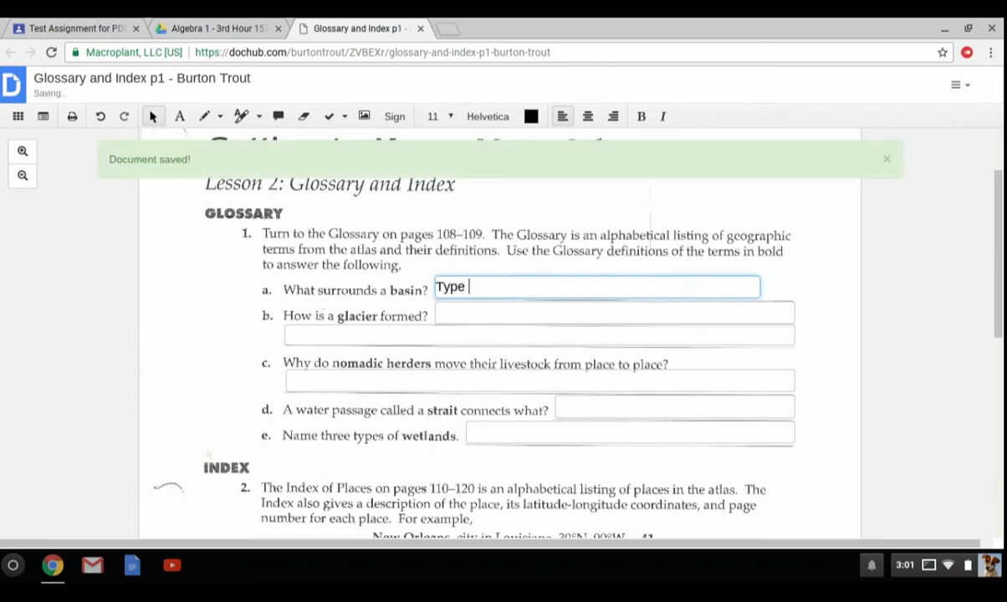
type("my answer her")
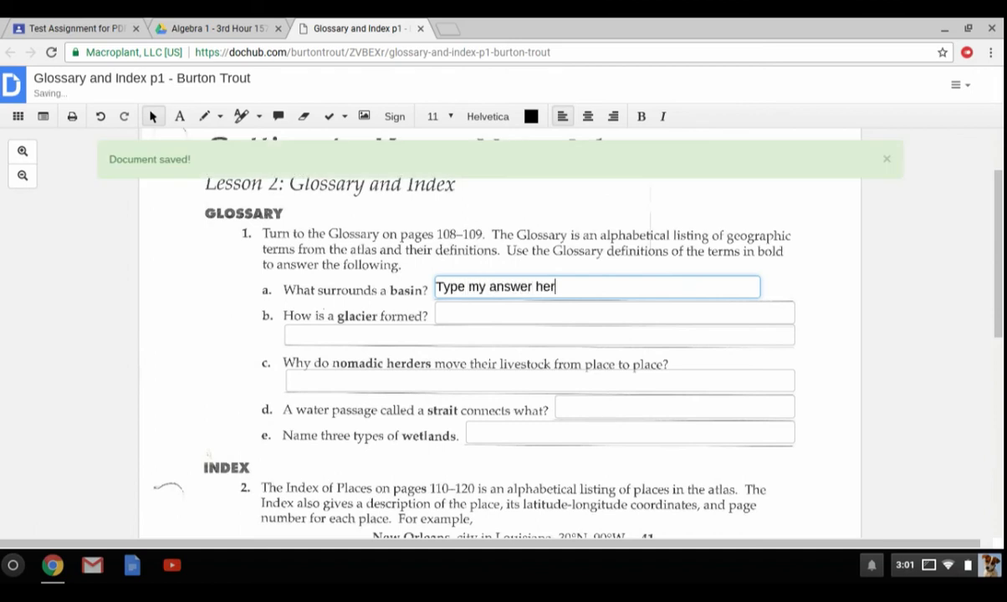
type("e!")
Step: Fill in the first answer line of question 1b about the glacier with "I'm assuming it needs to be cold!"
left_click(487, 325)
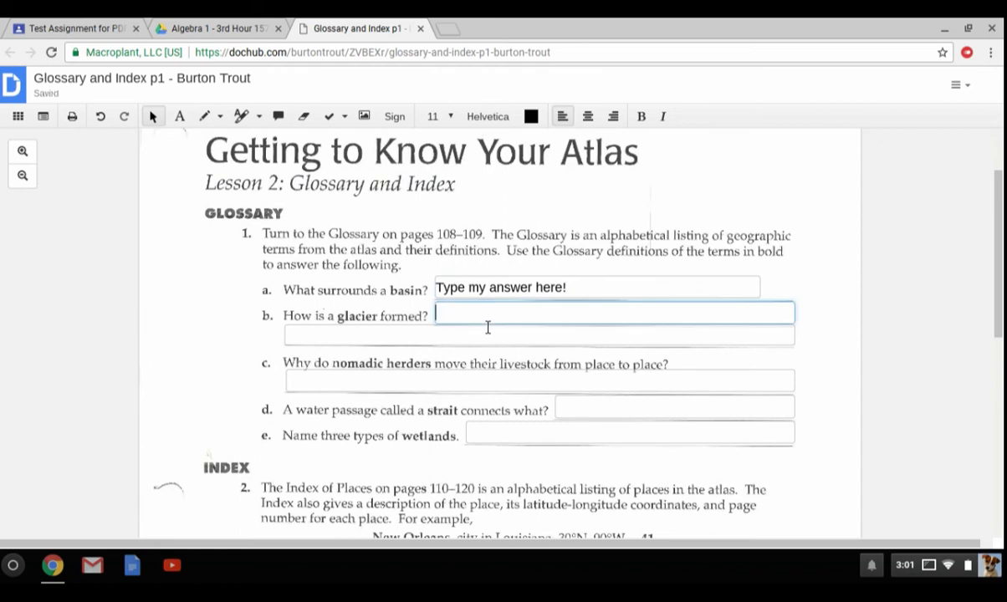
type("I'm ass")
key("BackSpace")
type("suming it needs ")
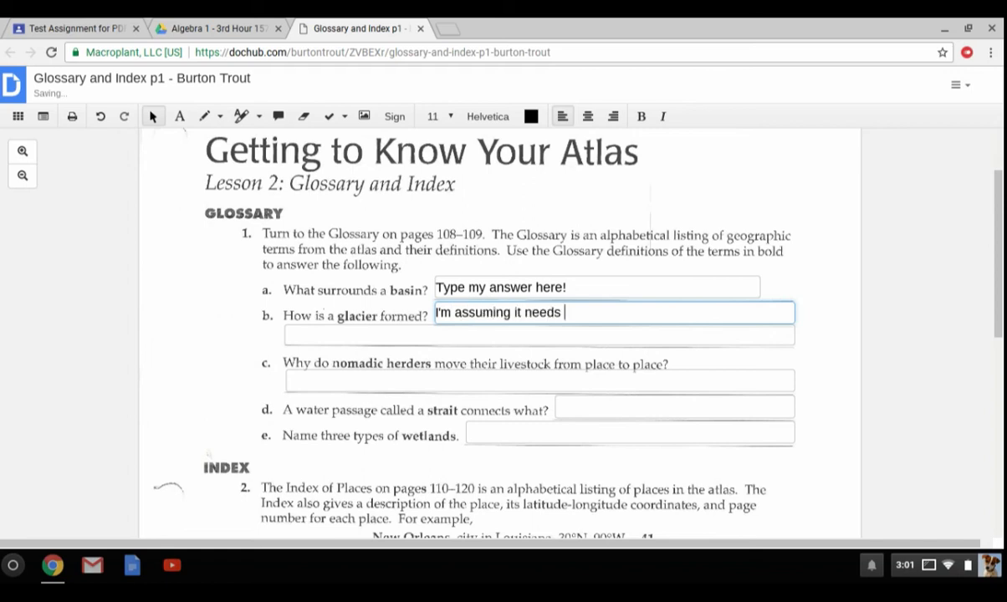
type("to be cold!")
left_click(535, 266)
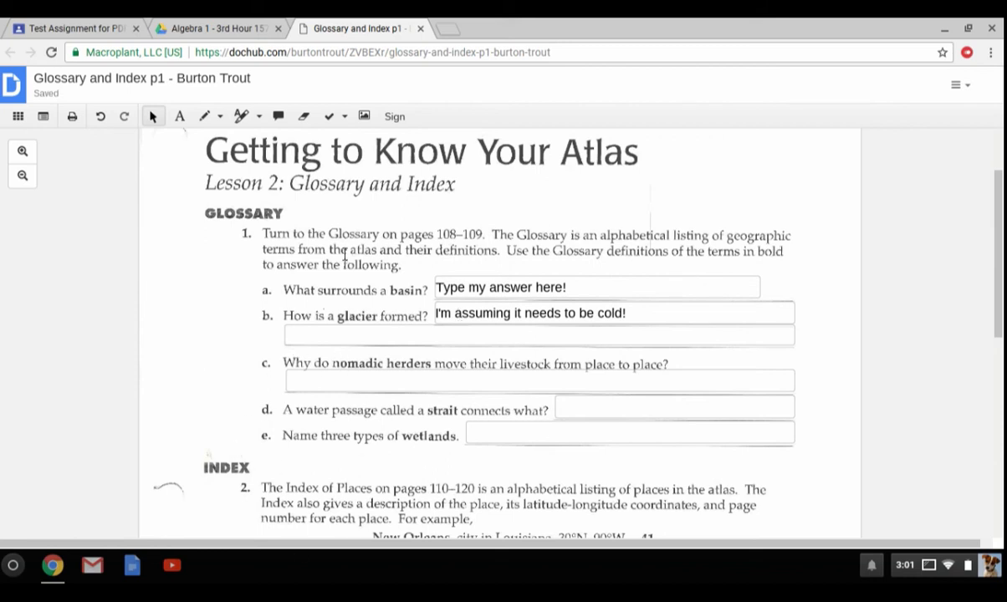
Step: Save the filled-out Glossary and Index p1 PDF back to Google Drive
left_click(959, 87)
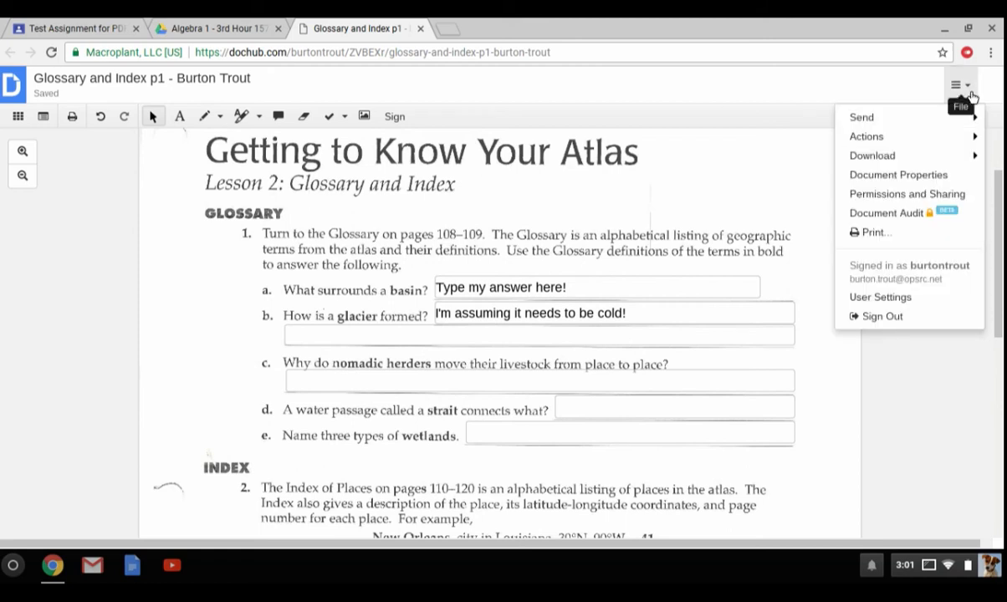
mouse_move(952, 159)
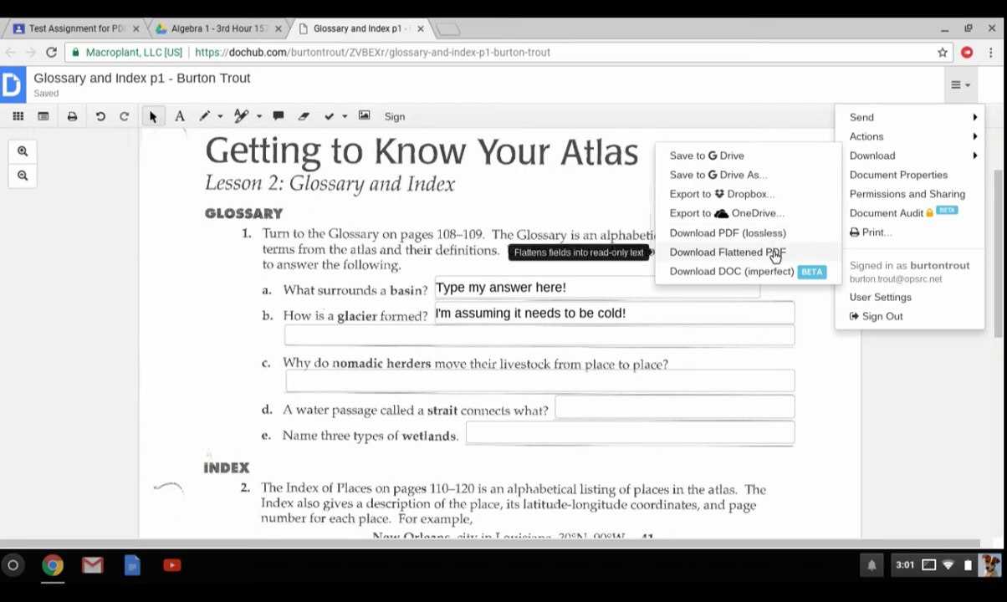
left_click(740, 159)
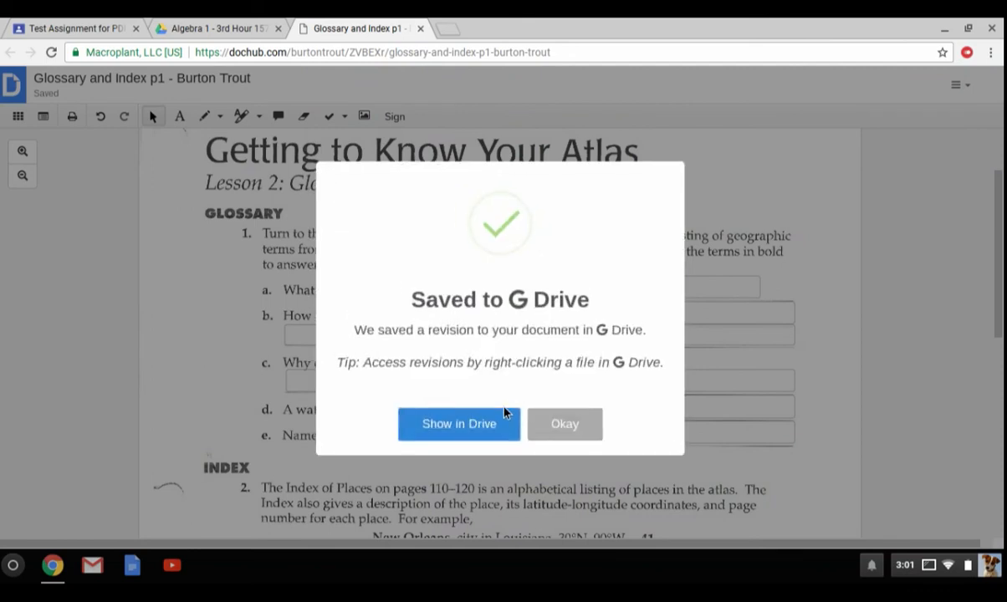
Step: Show the saved Glossary and Index p1 PDF in Google Drive, preview its filled-in answers and close the preview
left_click(483, 442)
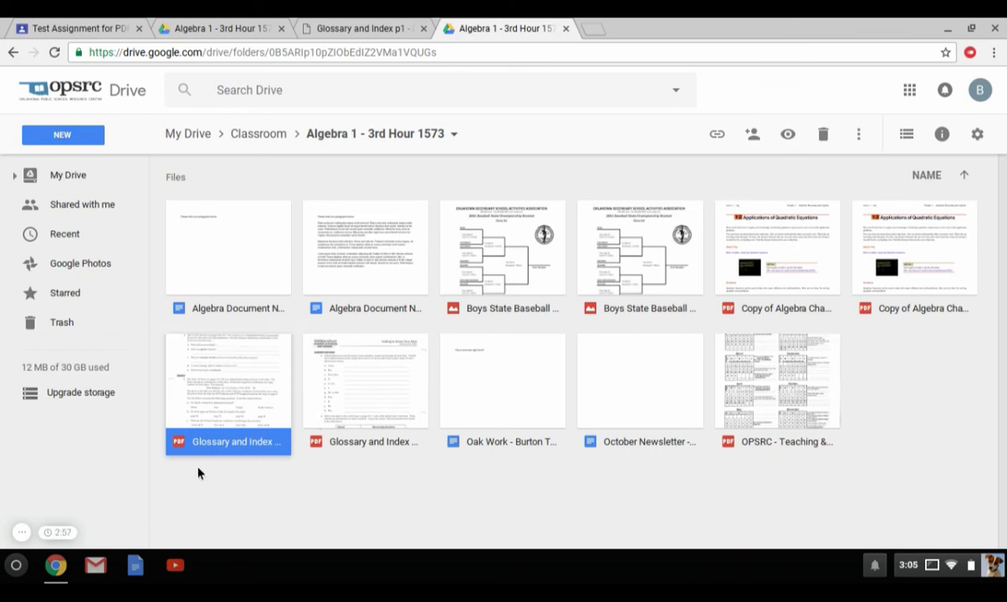
double_click(214, 363)
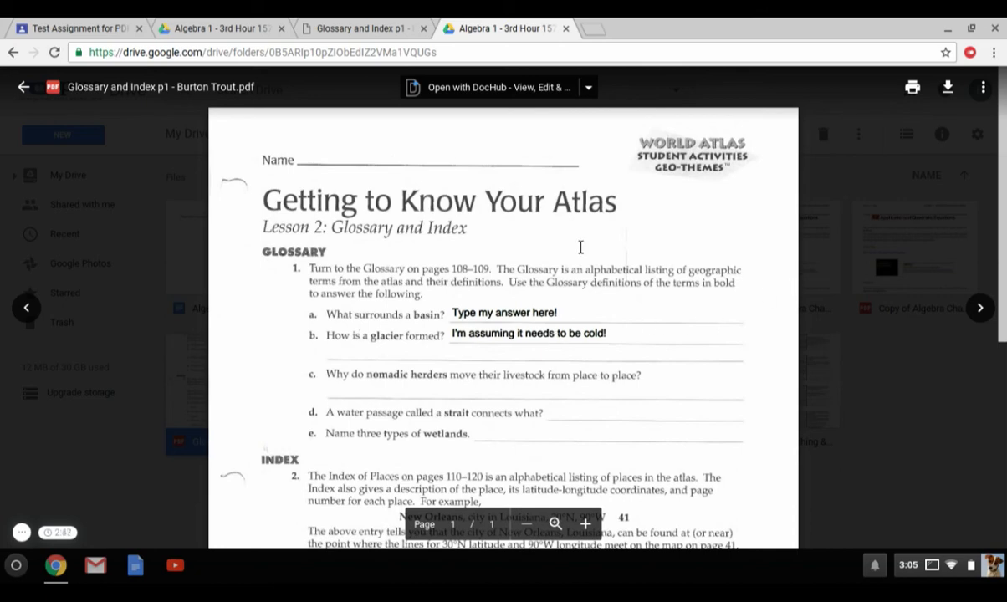
left_click(84, 115)
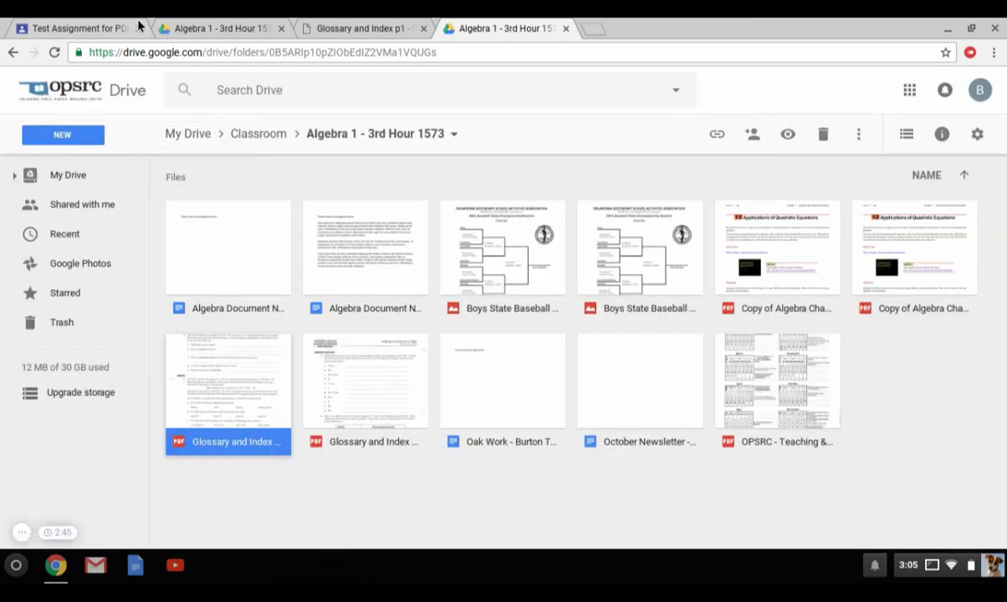
Step: Return to Test Assignment for PDF's in Google Classroom, check the attached Glossary and Index p1 PDF and turn in the work
left_click(117, 27)
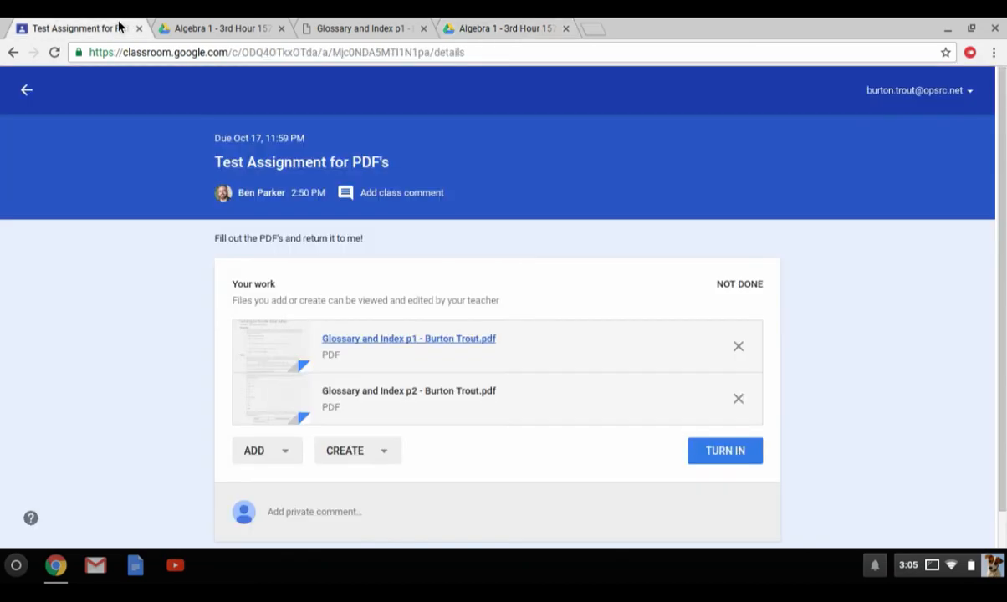
left_click(424, 347)
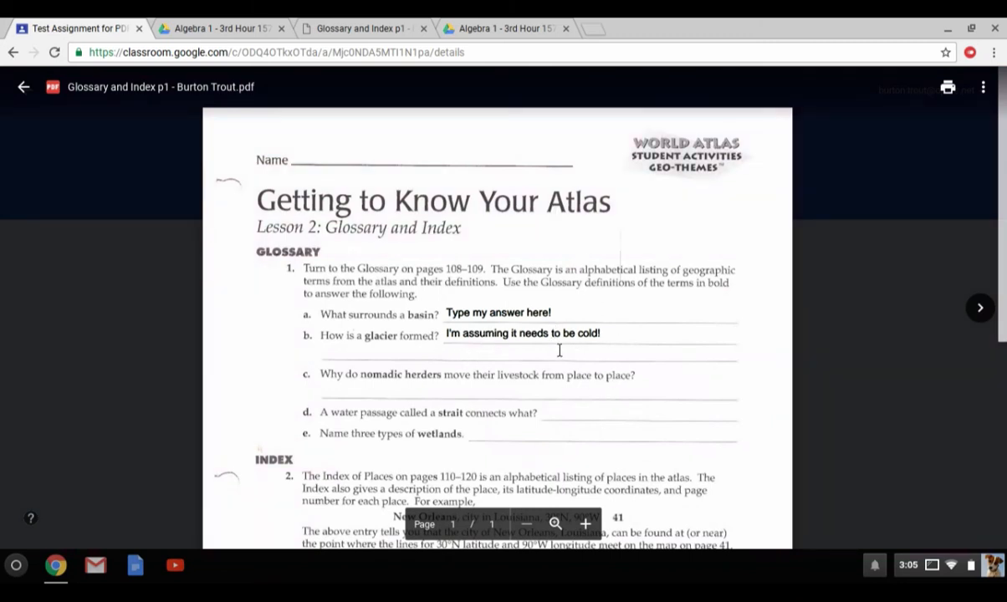
left_click(832, 305)
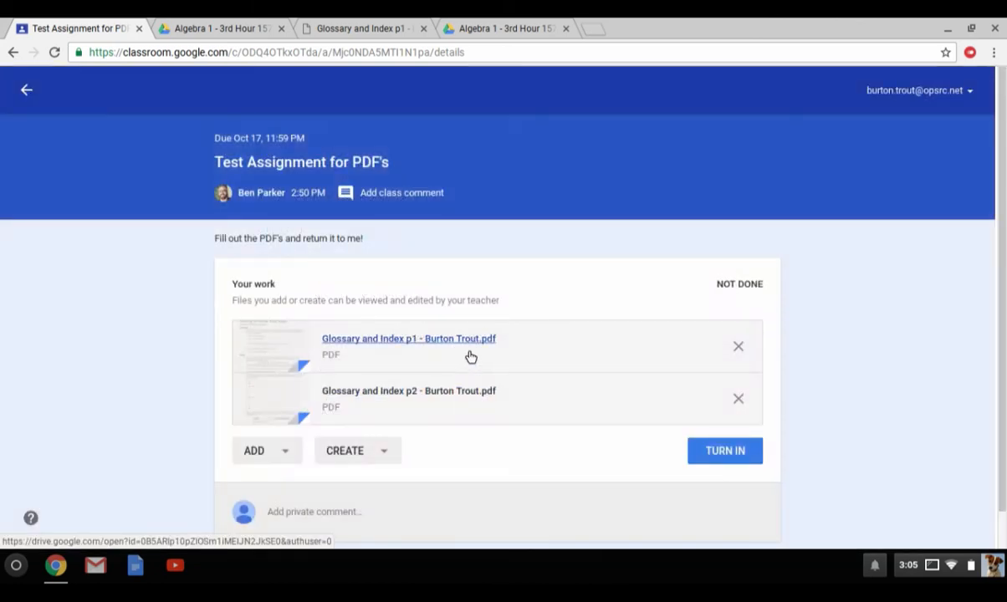
left_click(711, 460)
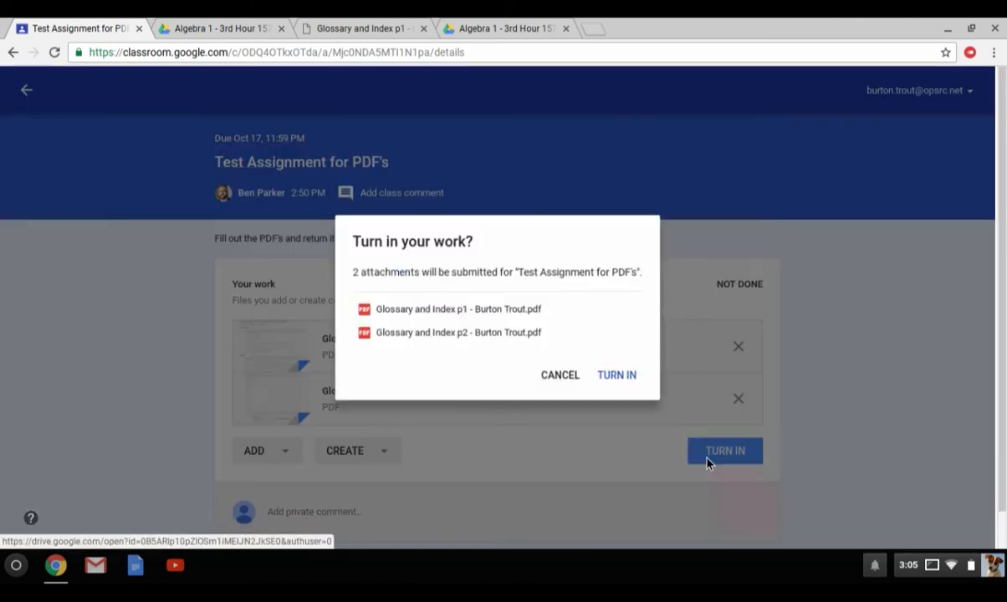
left_click(619, 377)
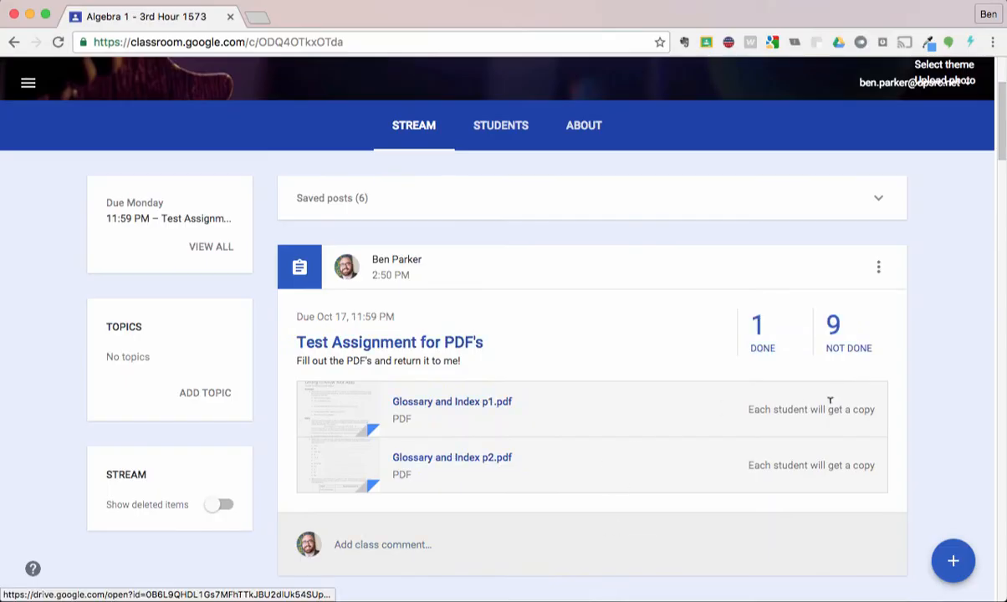
Step: In the teacher's Algebra 1 - 3rd Hour class stream, open Test Assignment for PDF's and the submission of the student marked Done
scroll(915, 382, "up", 3)
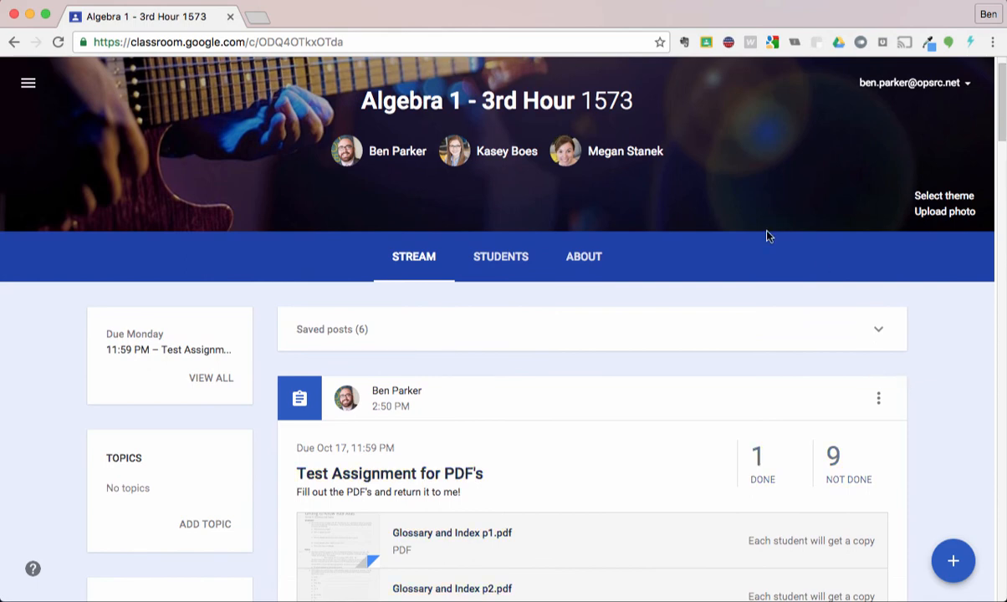
scroll(661, 307, "down", 1)
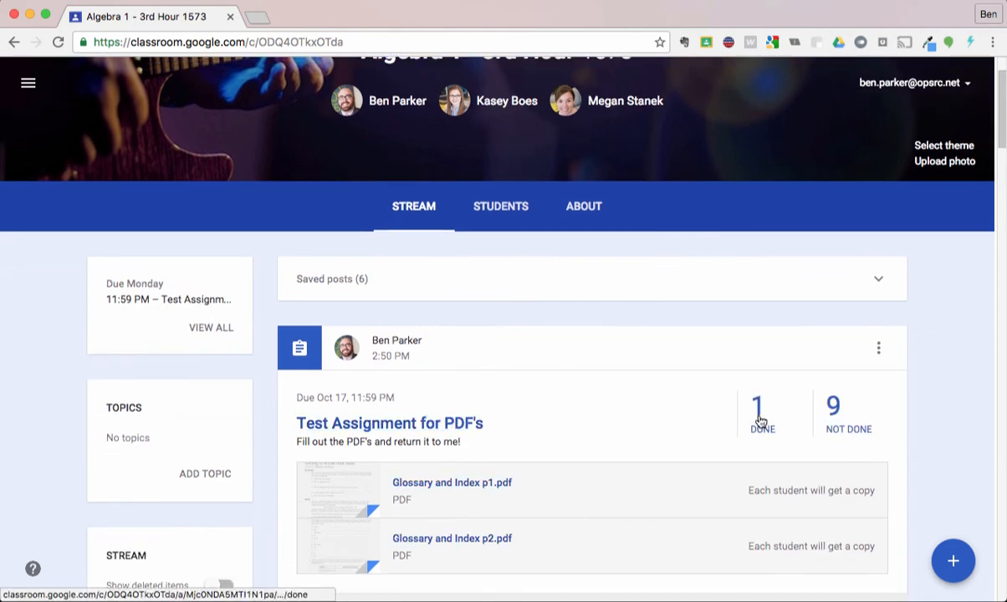
left_click(460, 424)
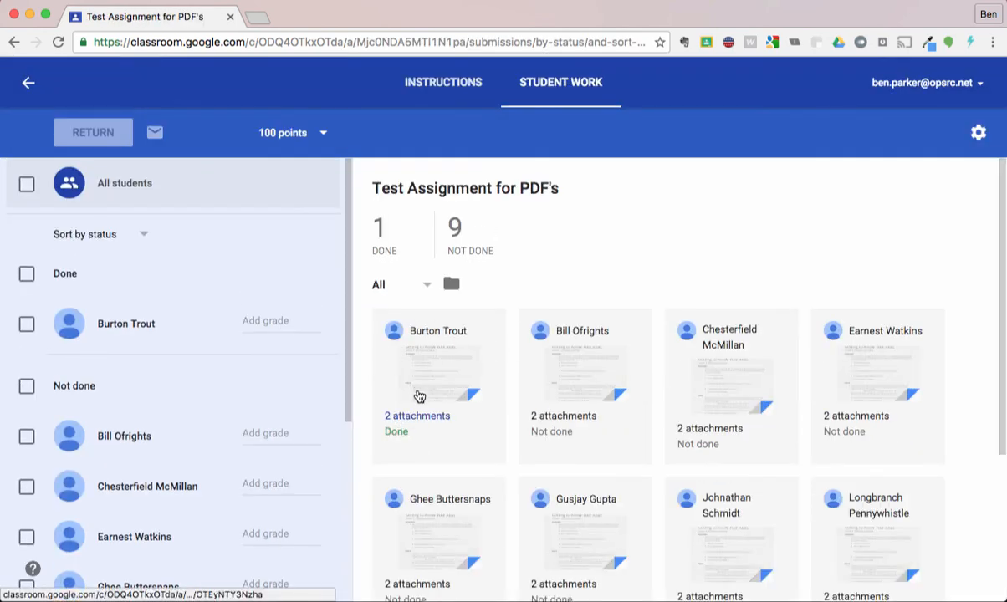
left_click(420, 417)
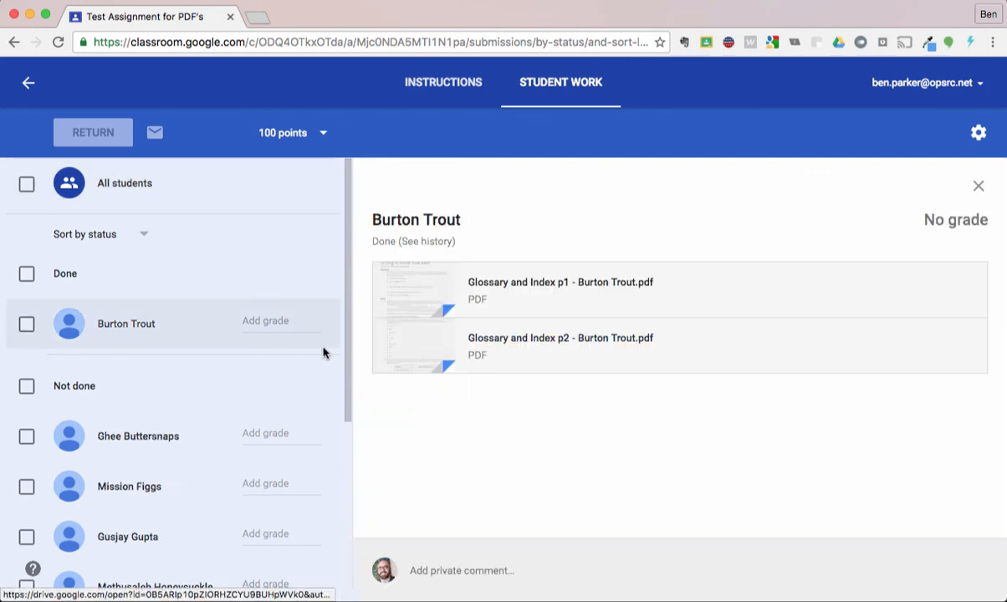
Step: Review the student's submitted Glossary and Index p1 PDF from top to bottom and close the preview
left_click(527, 288)
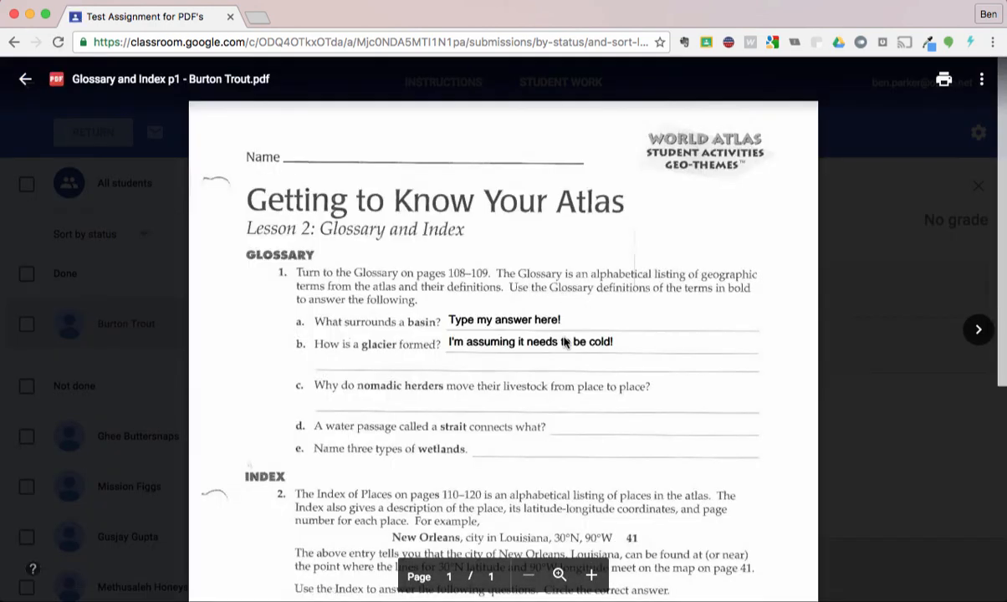
scroll(567, 339, "down", 1)
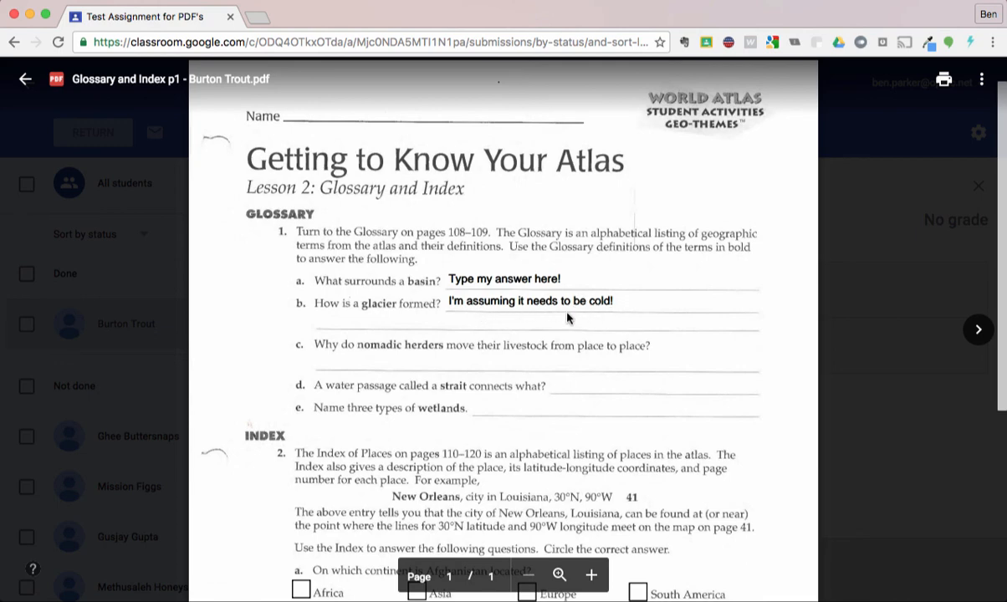
scroll(584, 313, "down", 4)
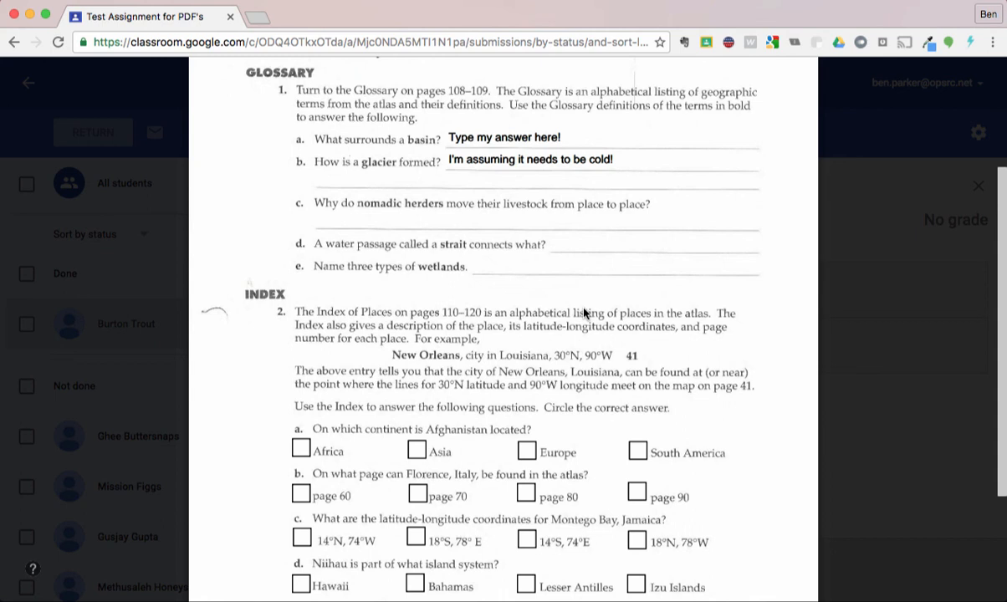
scroll(583, 312, "down", 5)
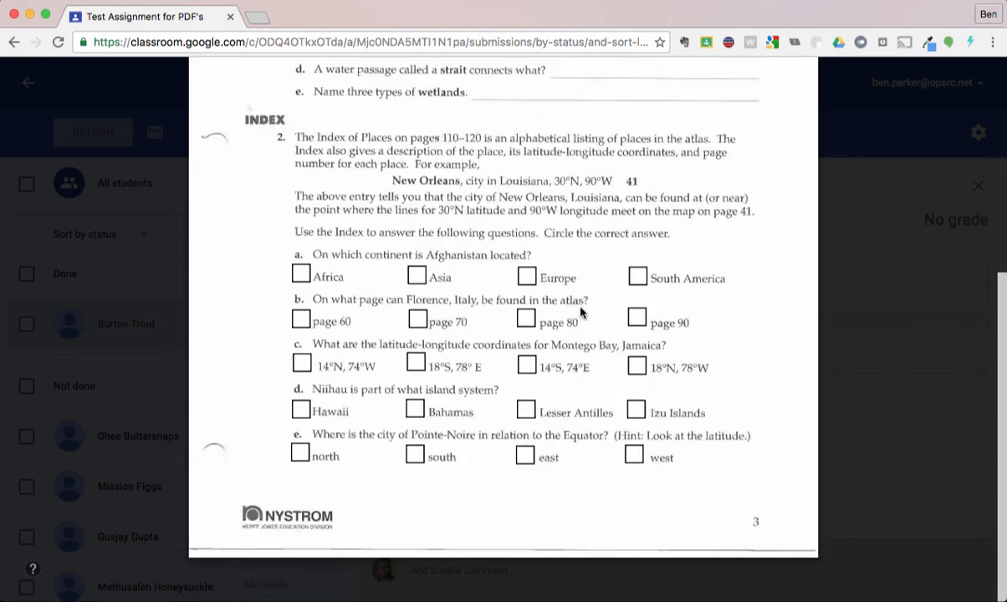
scroll(468, 242, "up", 9)
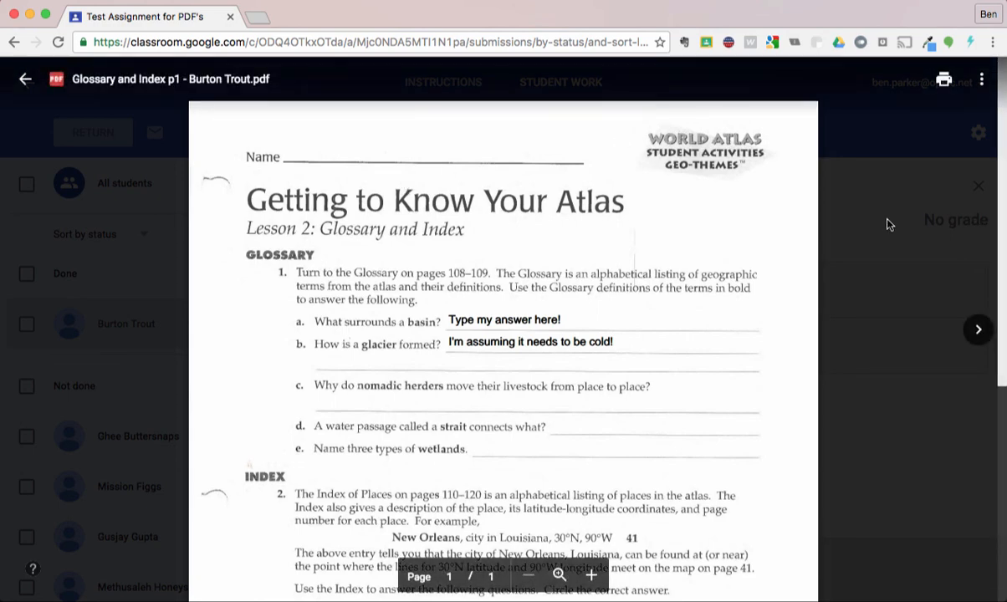
left_click(834, 205)
Step: Open the grade entry for the student who turned in the work
left_click(284, 321)
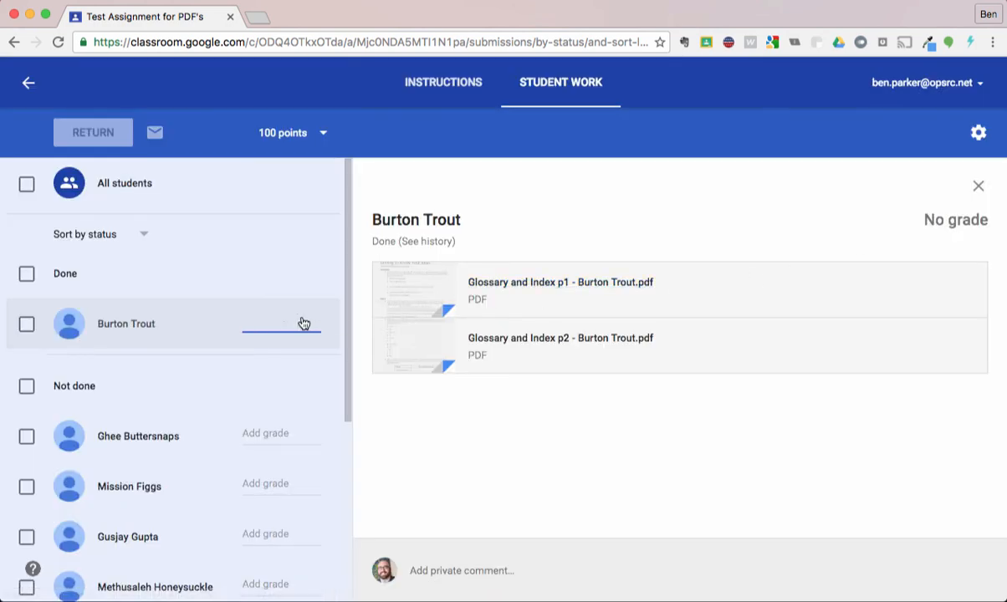